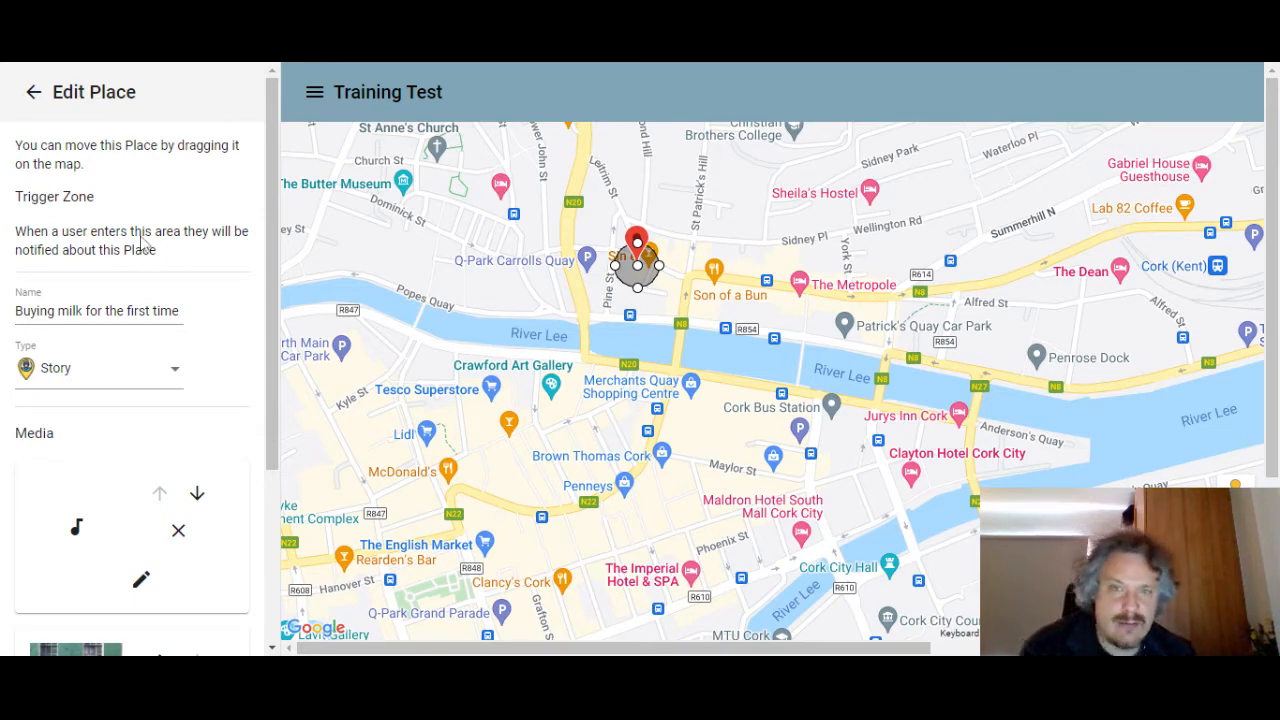
# Review the media details of the place's audio clip and of its Inchigeela Dairy image without editing them
pyautogui.scroll(-3, 103, 330)
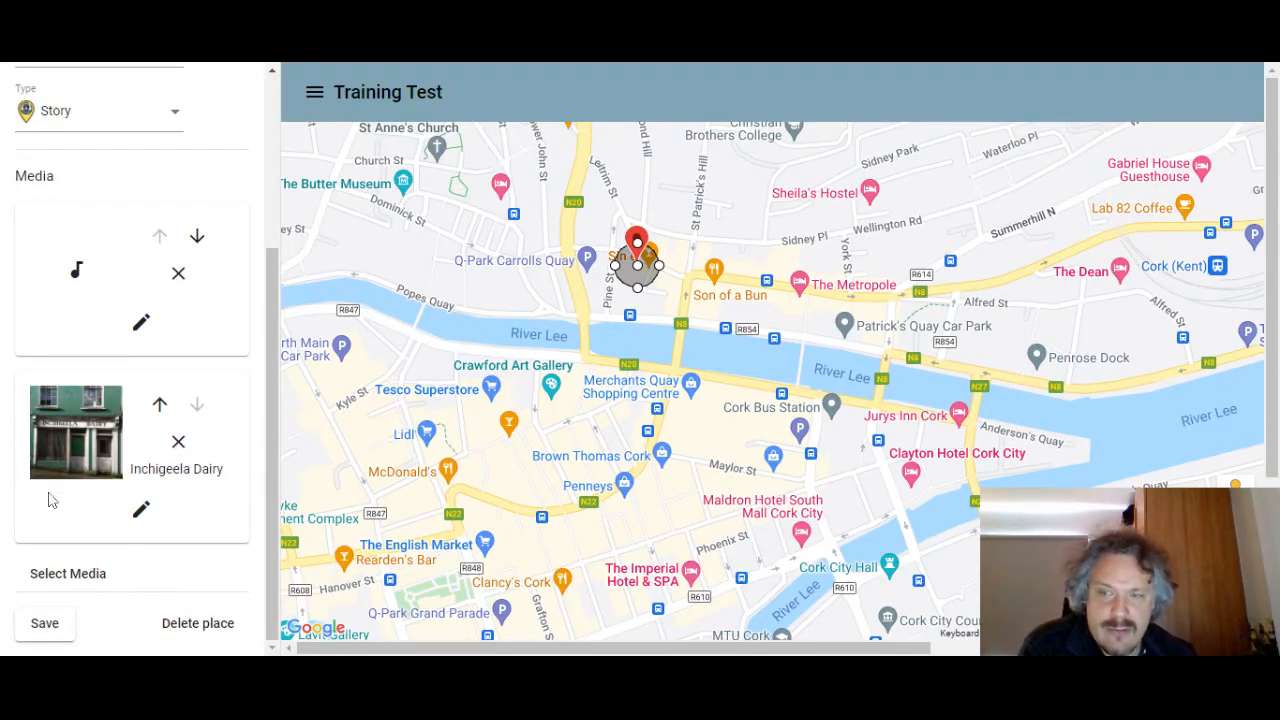
pyautogui.scroll(3, 60, 460)
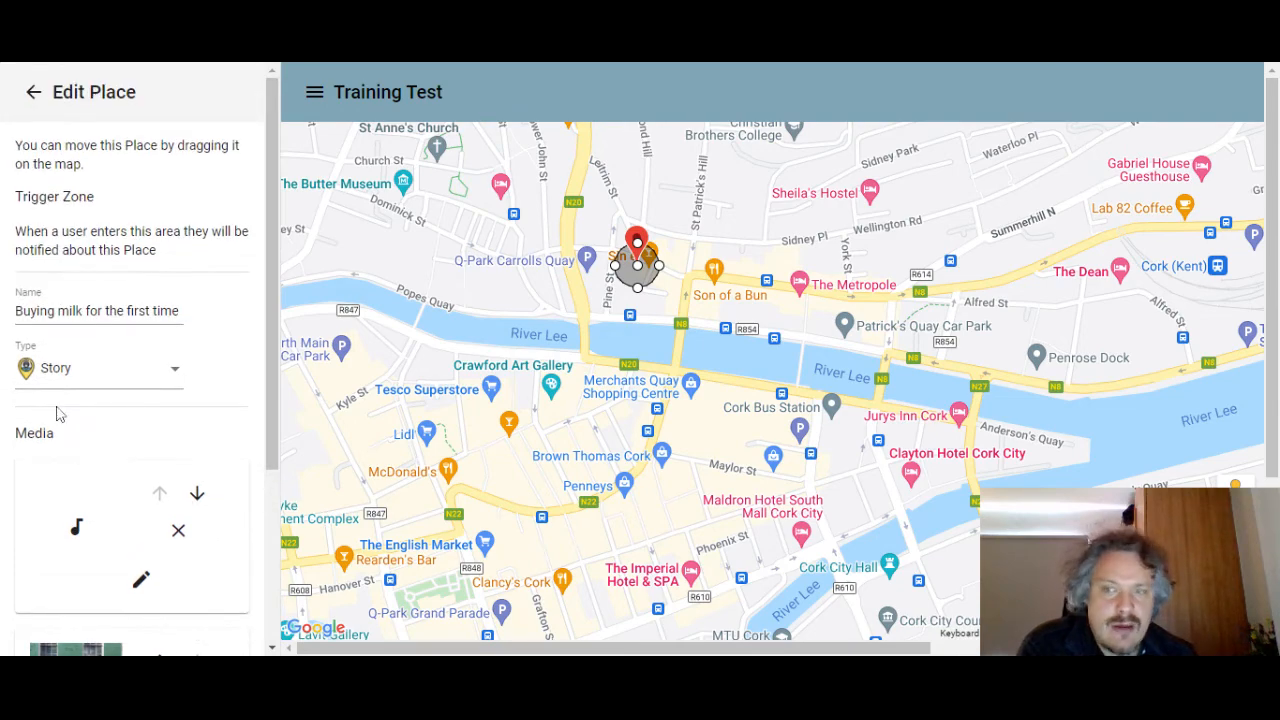
pyautogui.scroll(-2, 60, 400)
pyautogui.click(141, 393)
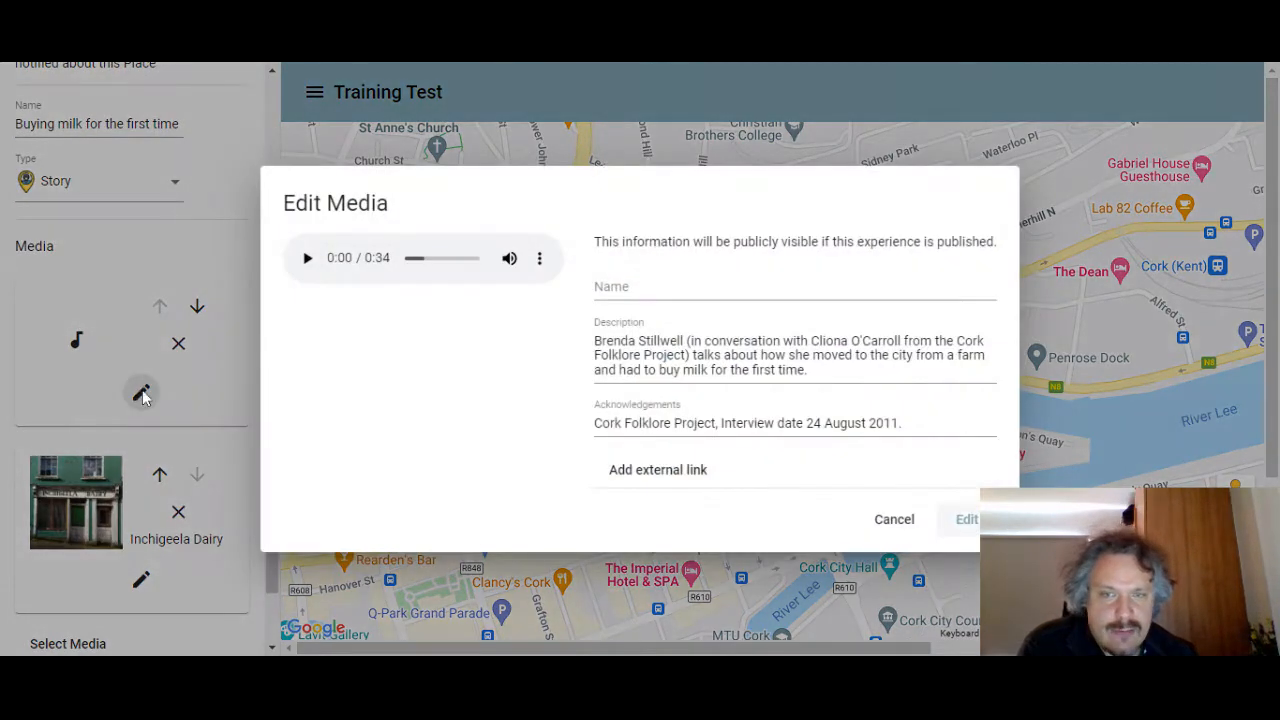
pyautogui.click(898, 520)
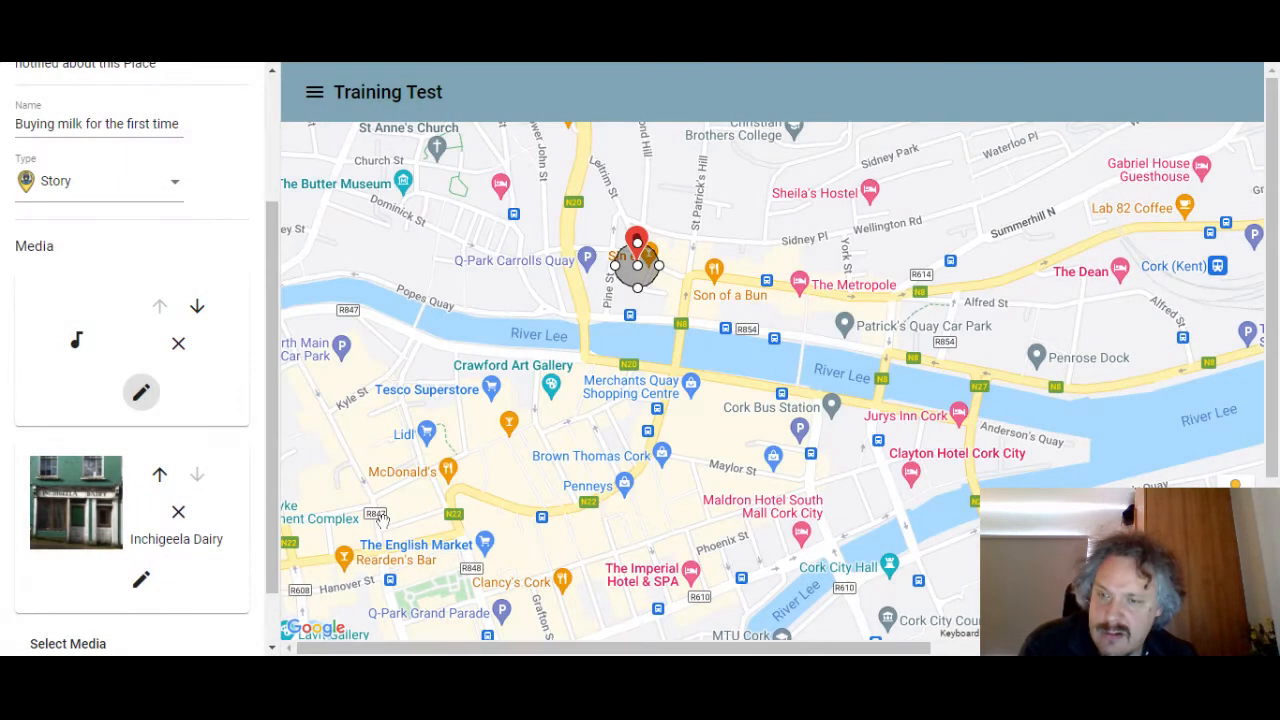
pyautogui.click(141, 580)
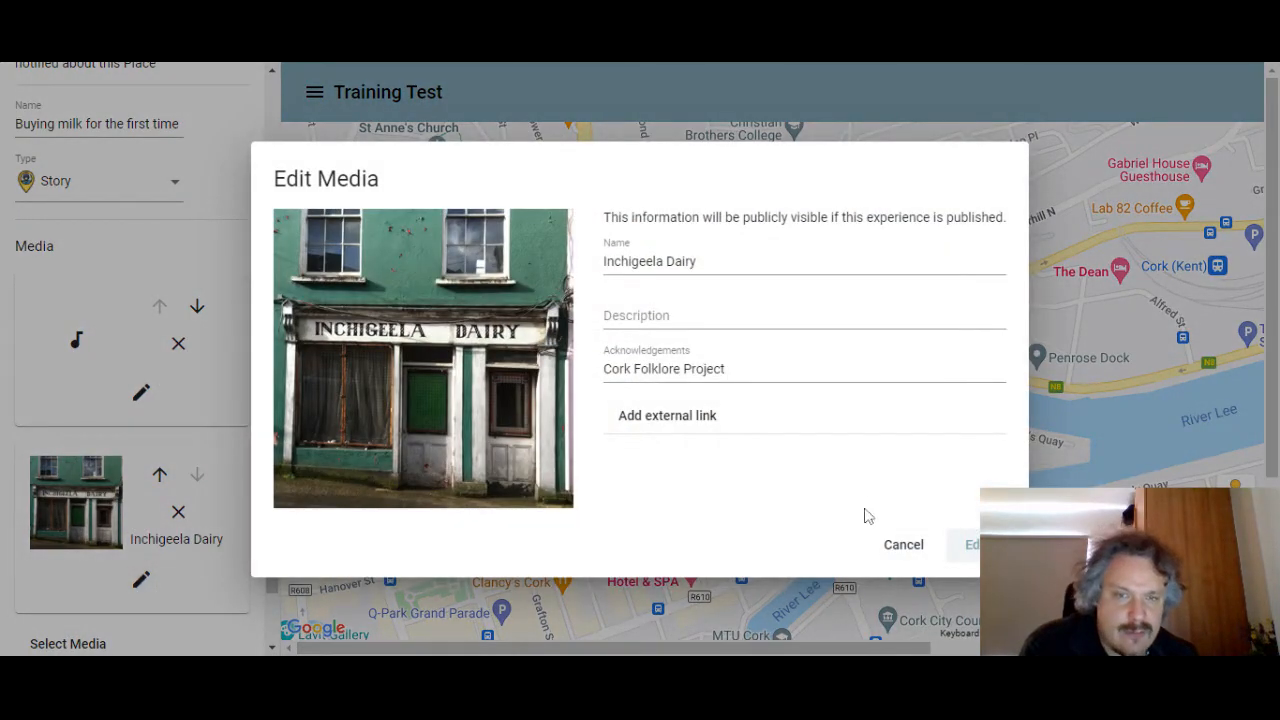
pyautogui.click(903, 545)
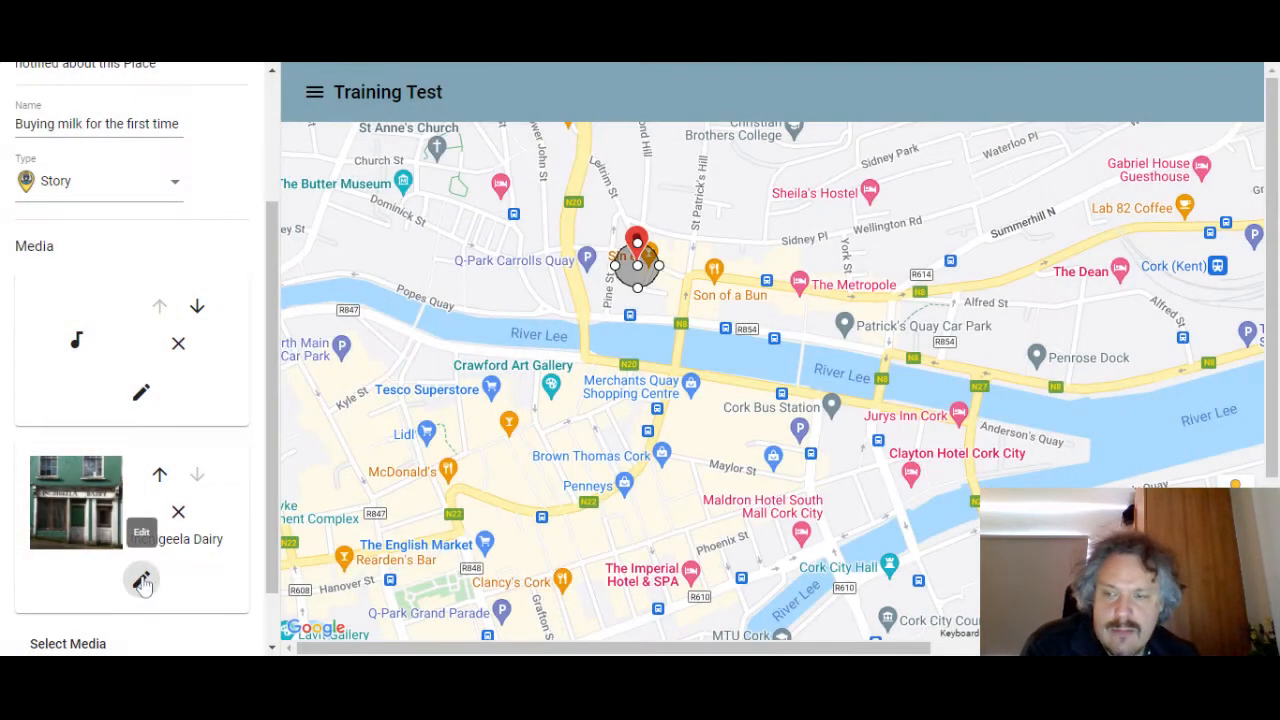
# Open the media selection for the place, view the available media type filters, and close it without changing the selection
pyautogui.scroll(-1, 140, 577)
pyautogui.scroll(2, 64, 510)
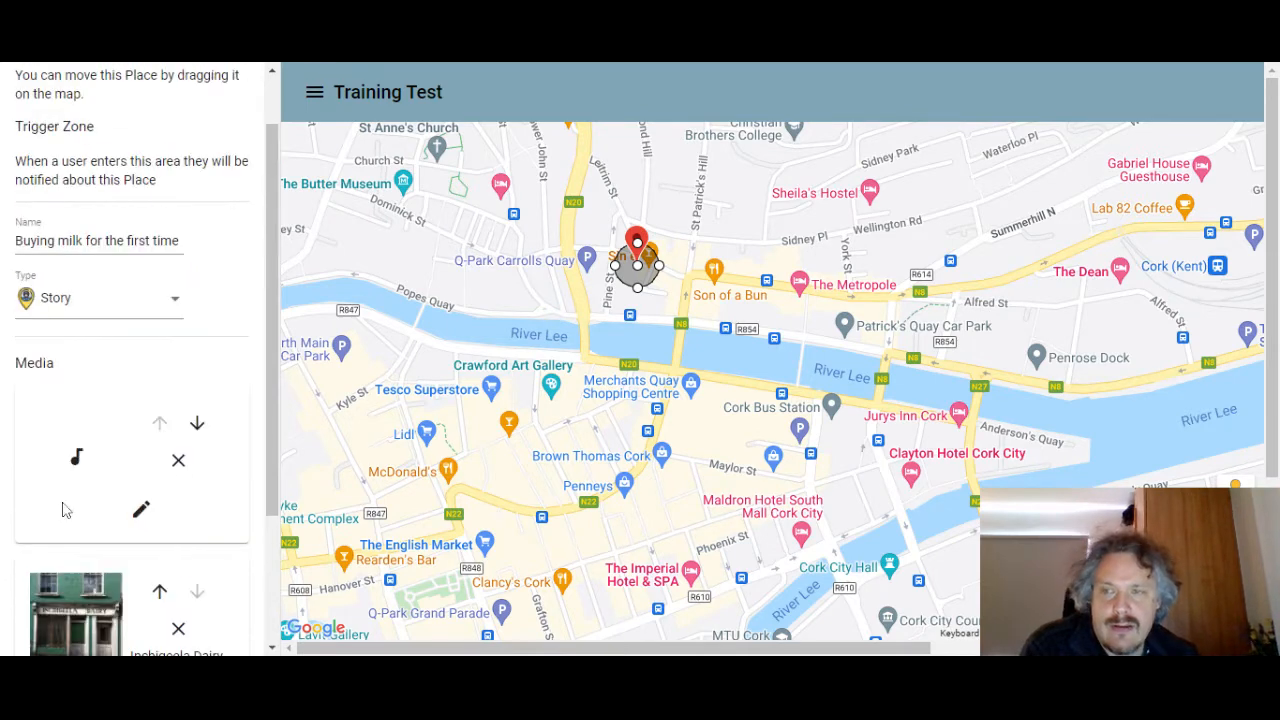
pyautogui.scroll(-2, 109, 583)
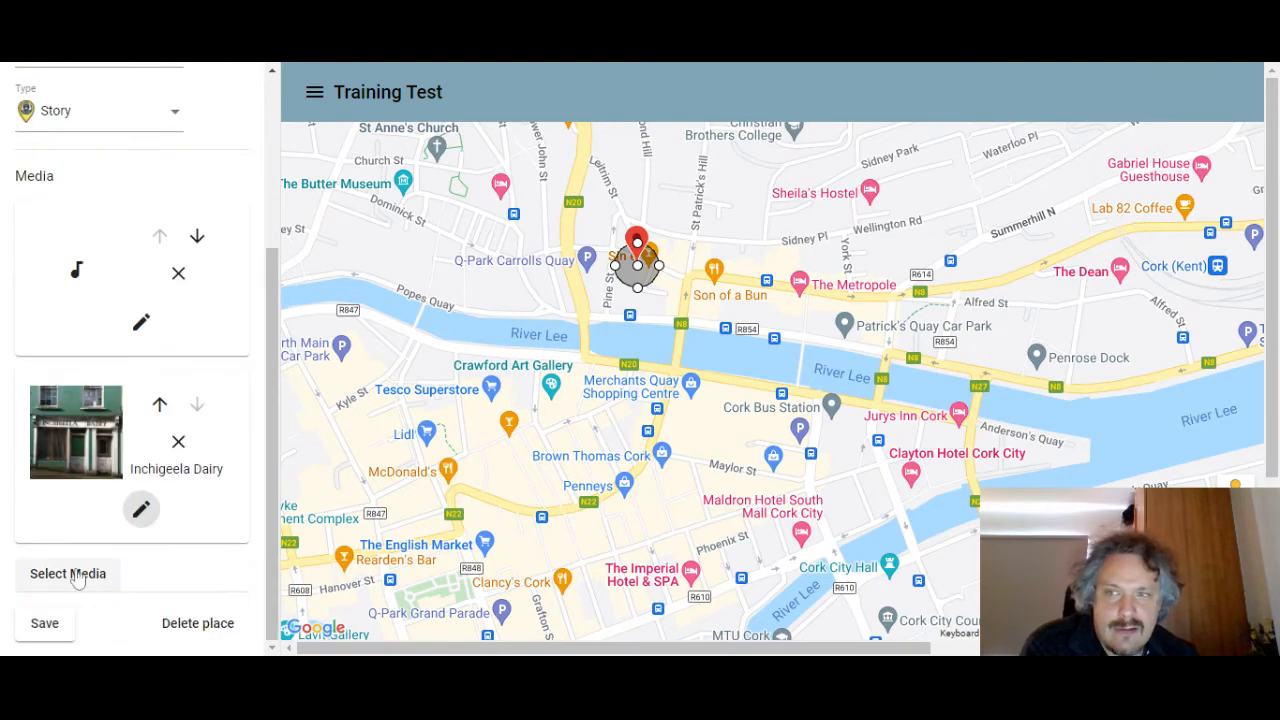
pyautogui.click(72, 574)
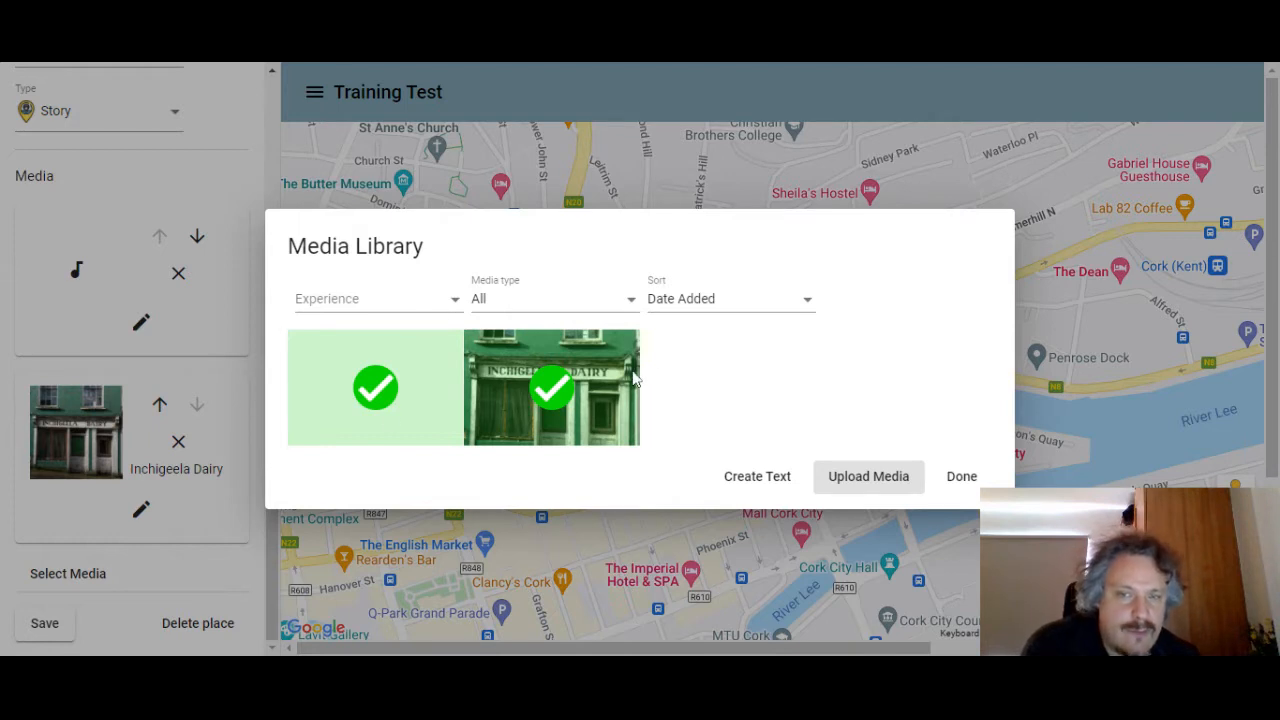
pyautogui.click(610, 303)
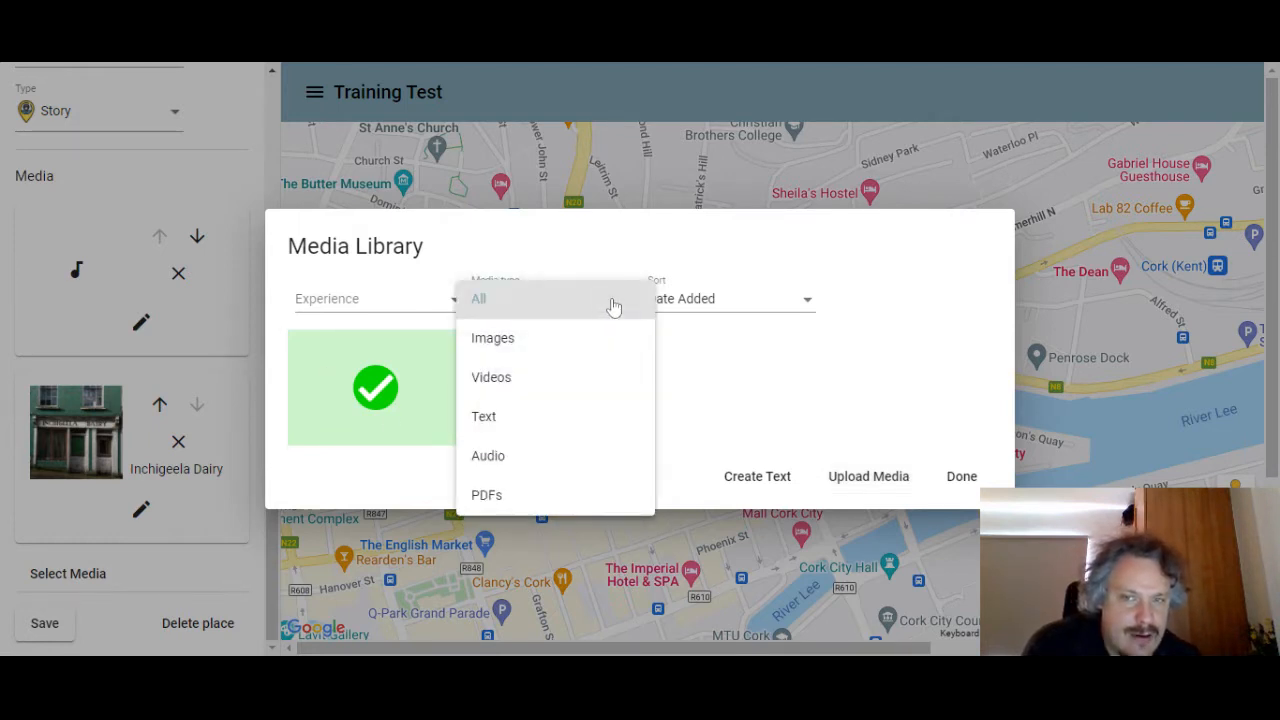
pyautogui.click(743, 362)
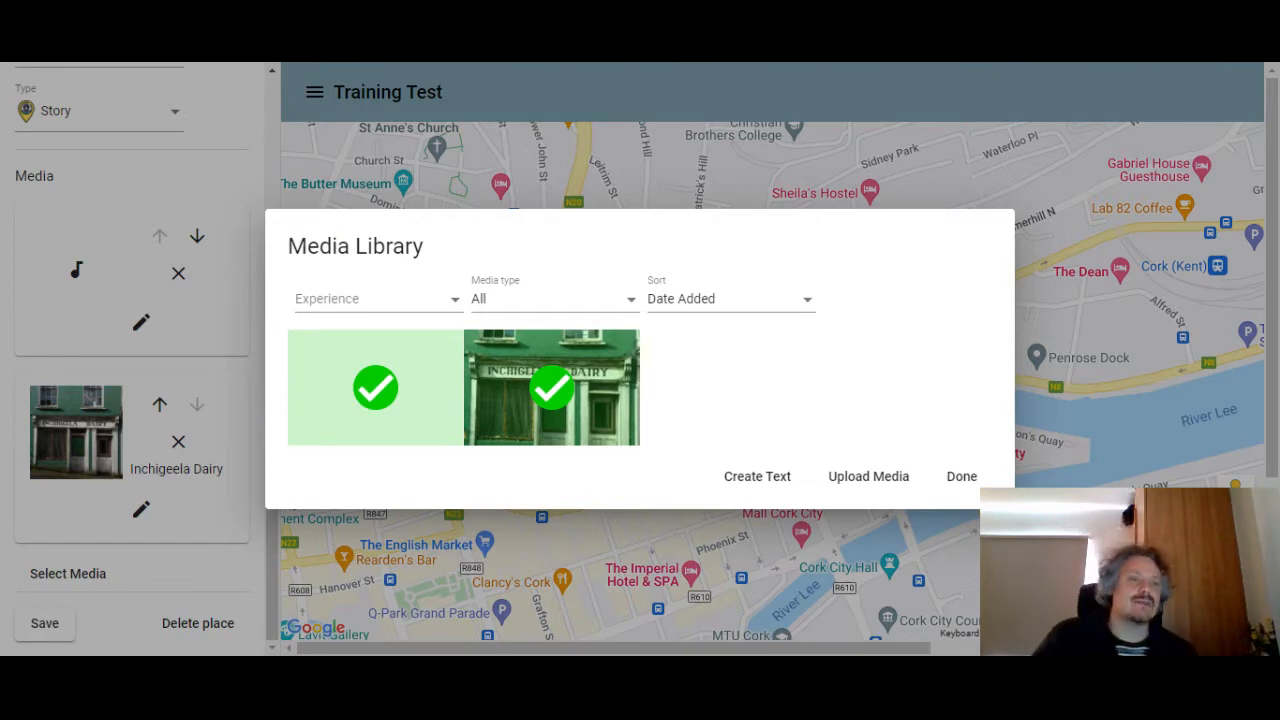
pyautogui.click(958, 477)
pyautogui.scroll(1, 78, 300)
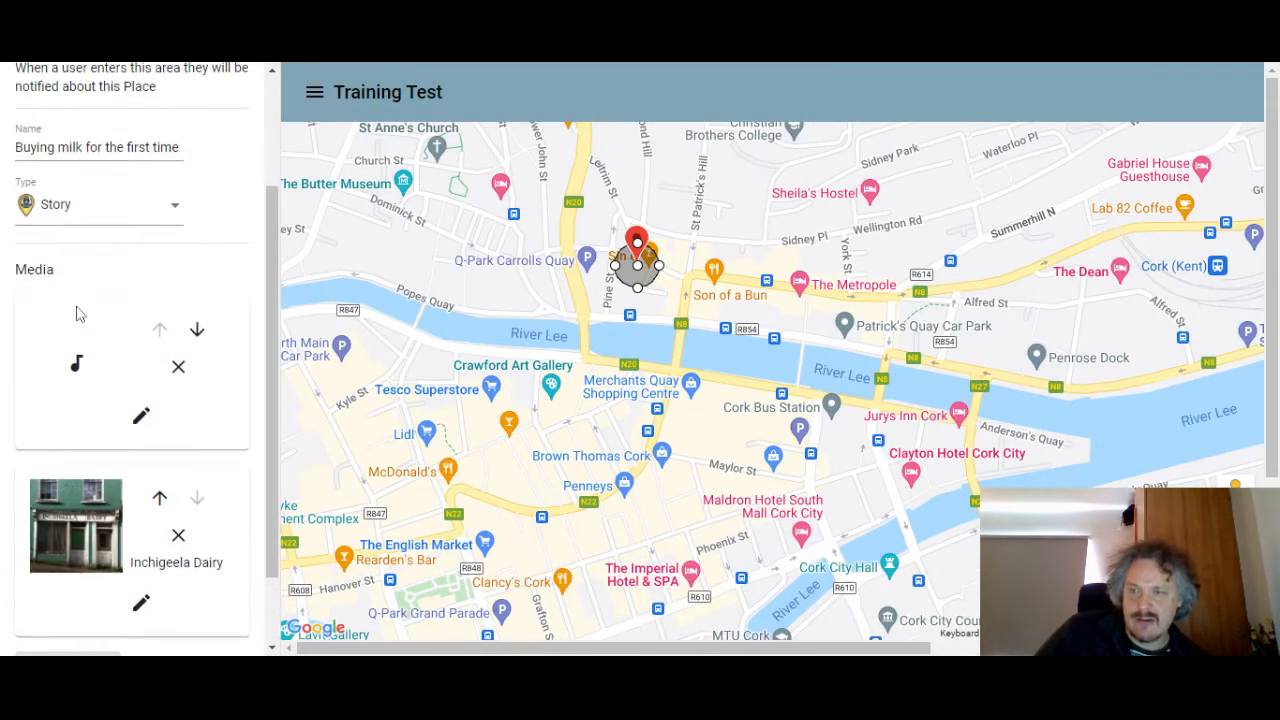
pyautogui.scroll(-1, 40, 446)
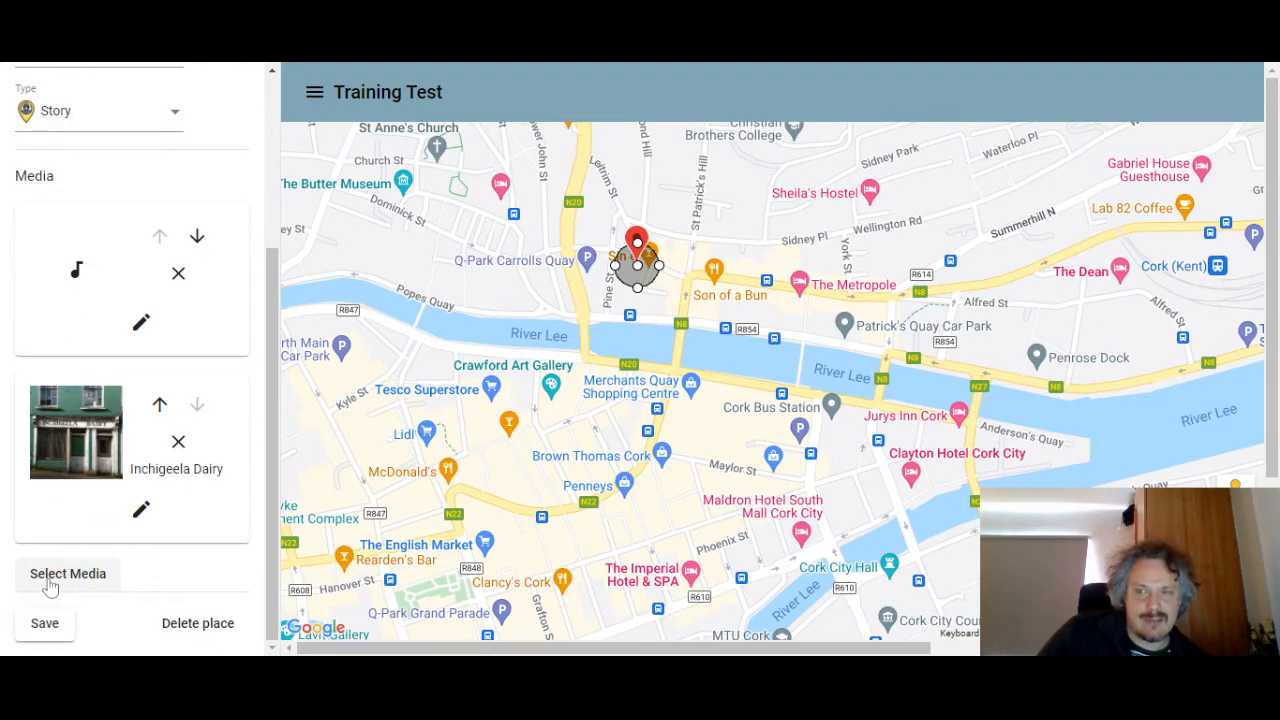
pyautogui.scroll(2, 3, 310)
pyautogui.scroll(-2, 140, 360)
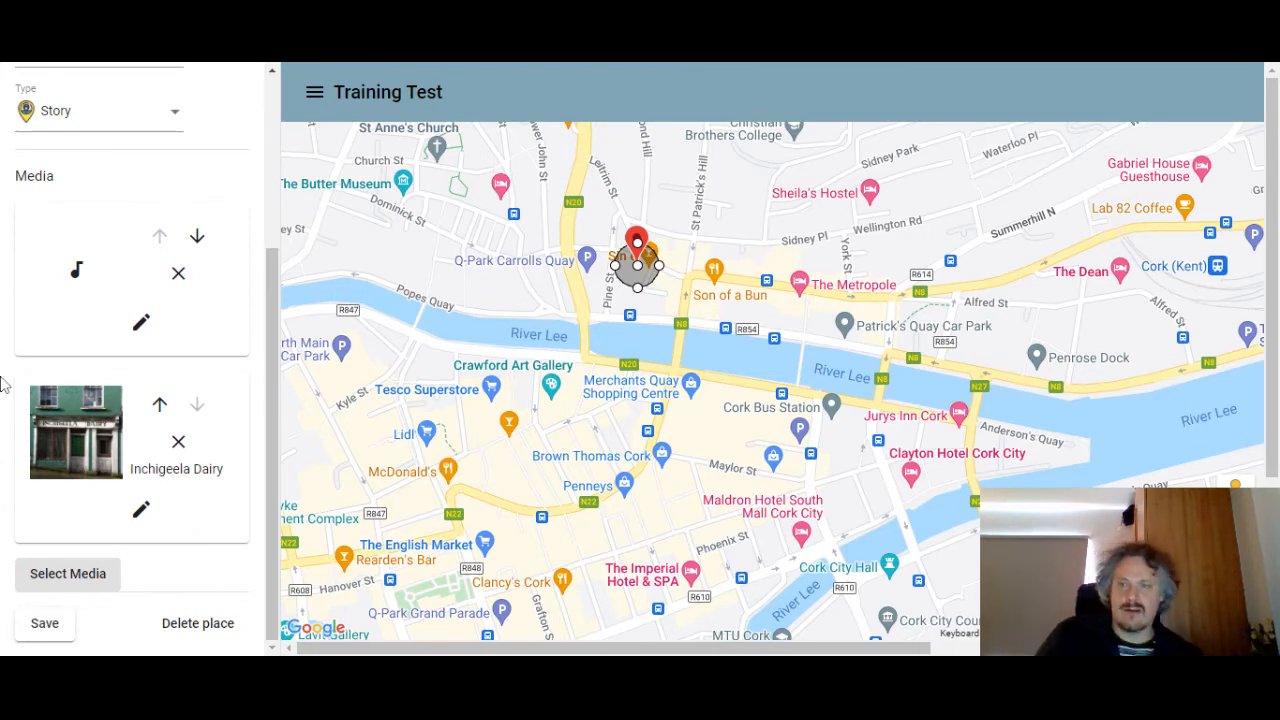
pyautogui.scroll(3, 30, 345)
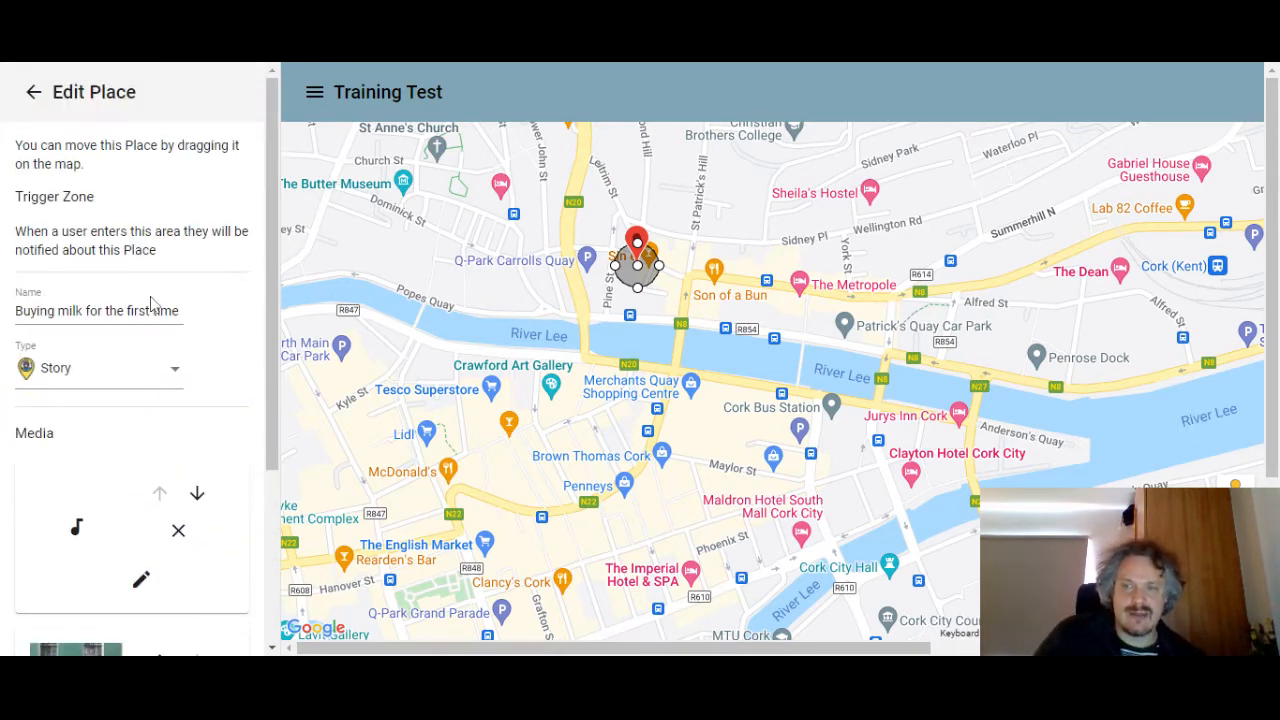
pyautogui.scroll(-3, 64, 382)
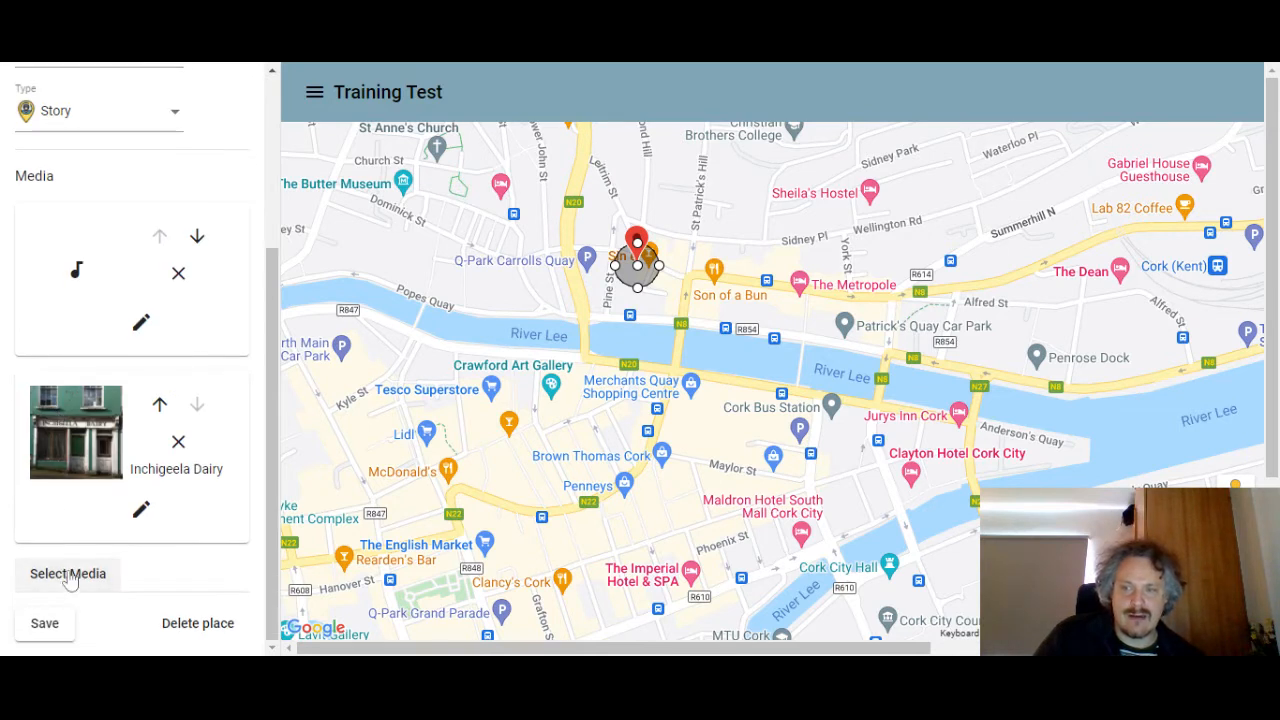
pyautogui.click(68, 574)
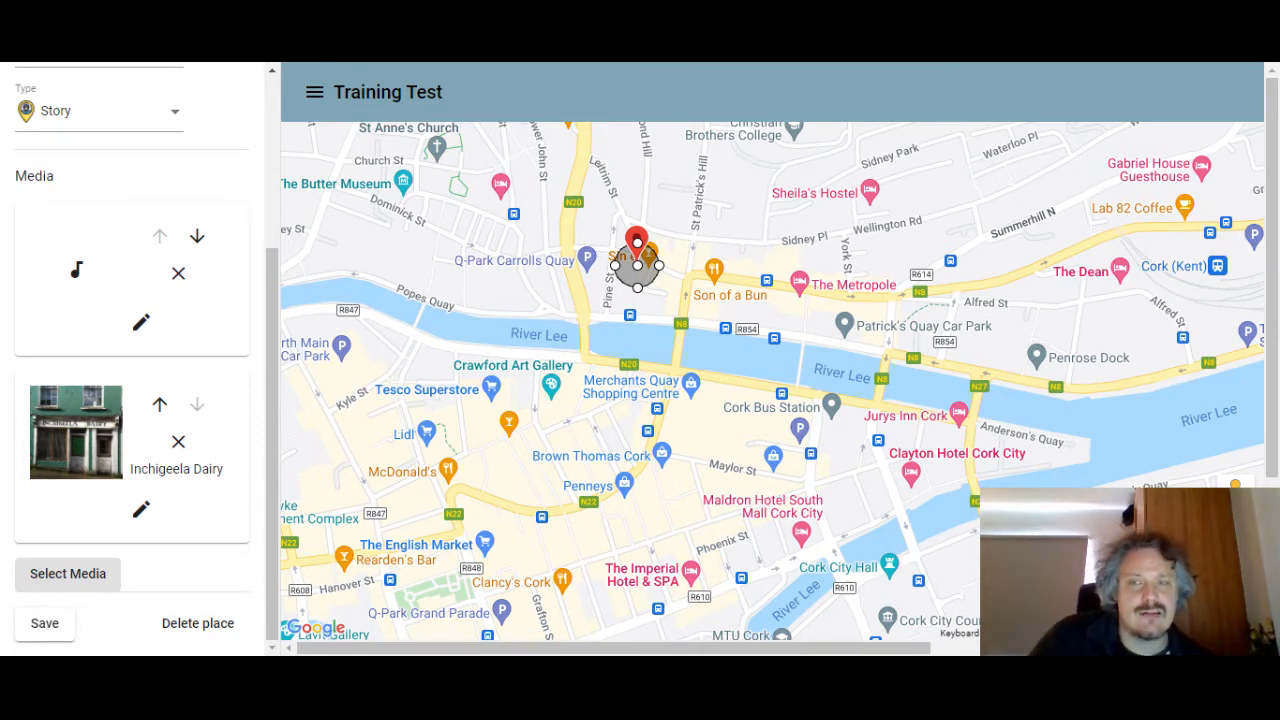
# Remove the Inchigeela Dairy image and the audio clip from the place, and add both again from the media library
pyautogui.click(178, 441)
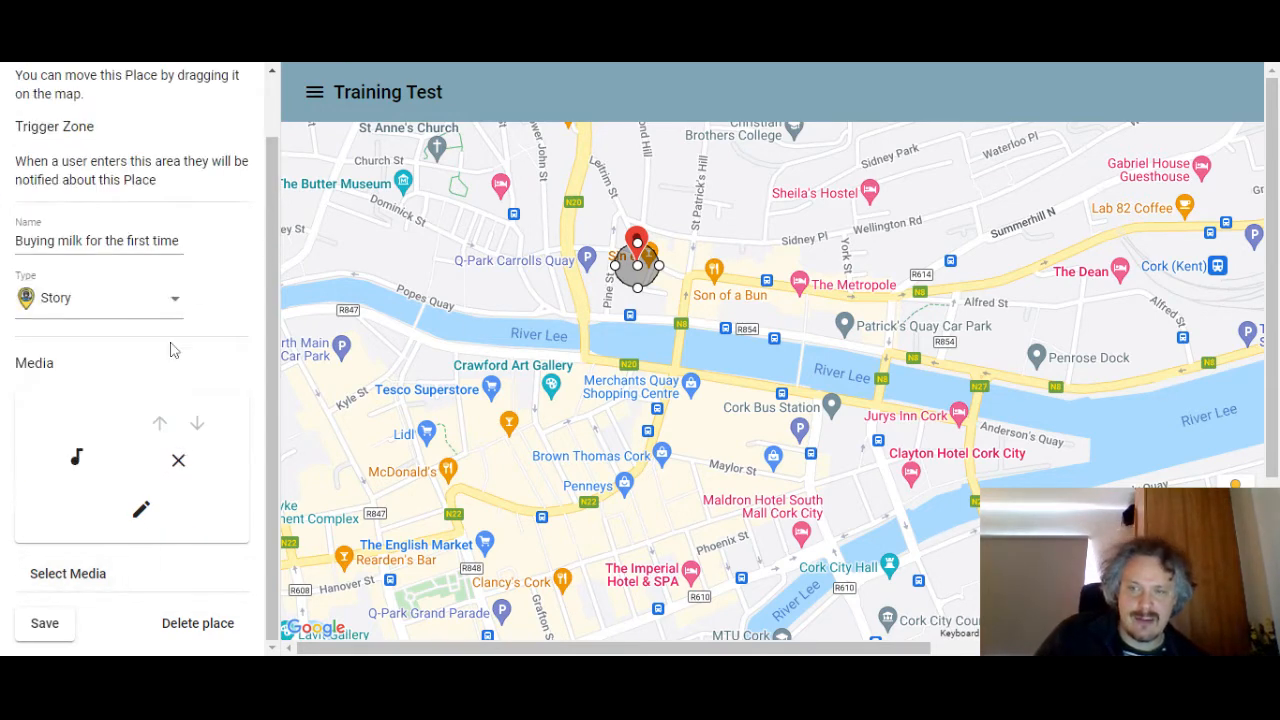
pyautogui.click(179, 461)
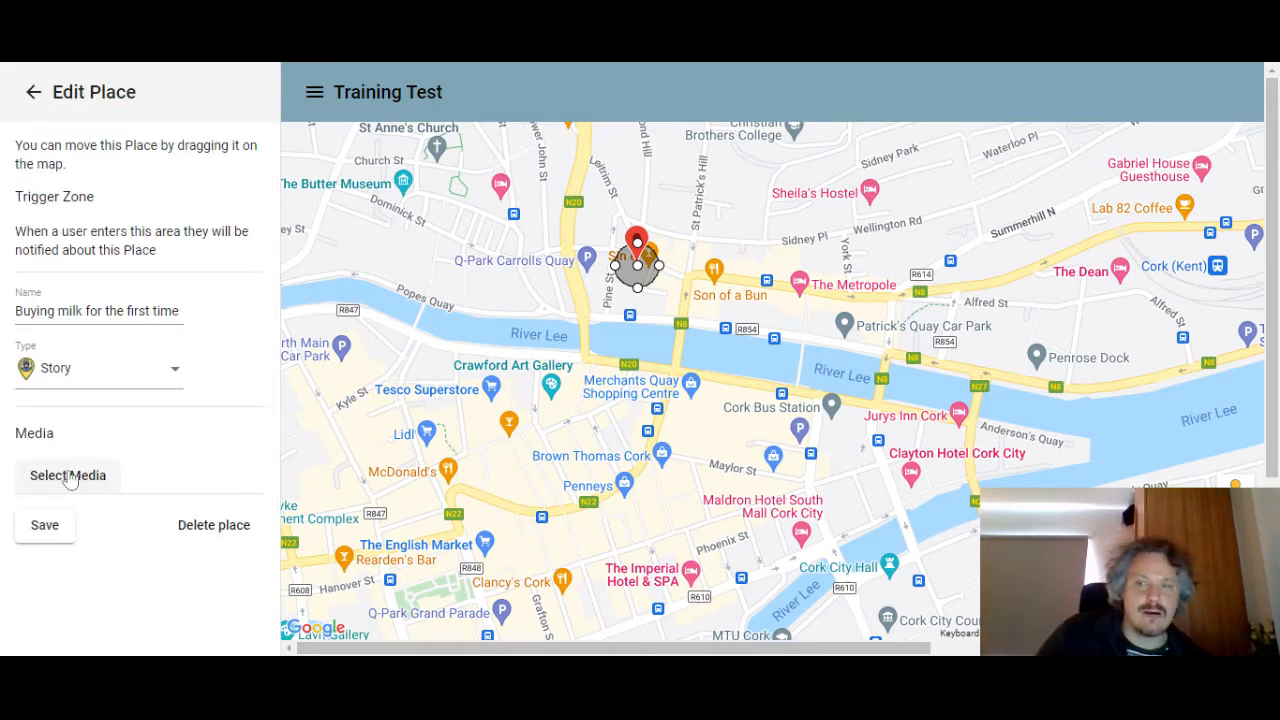
pyautogui.click(70, 476)
pyautogui.click(378, 372)
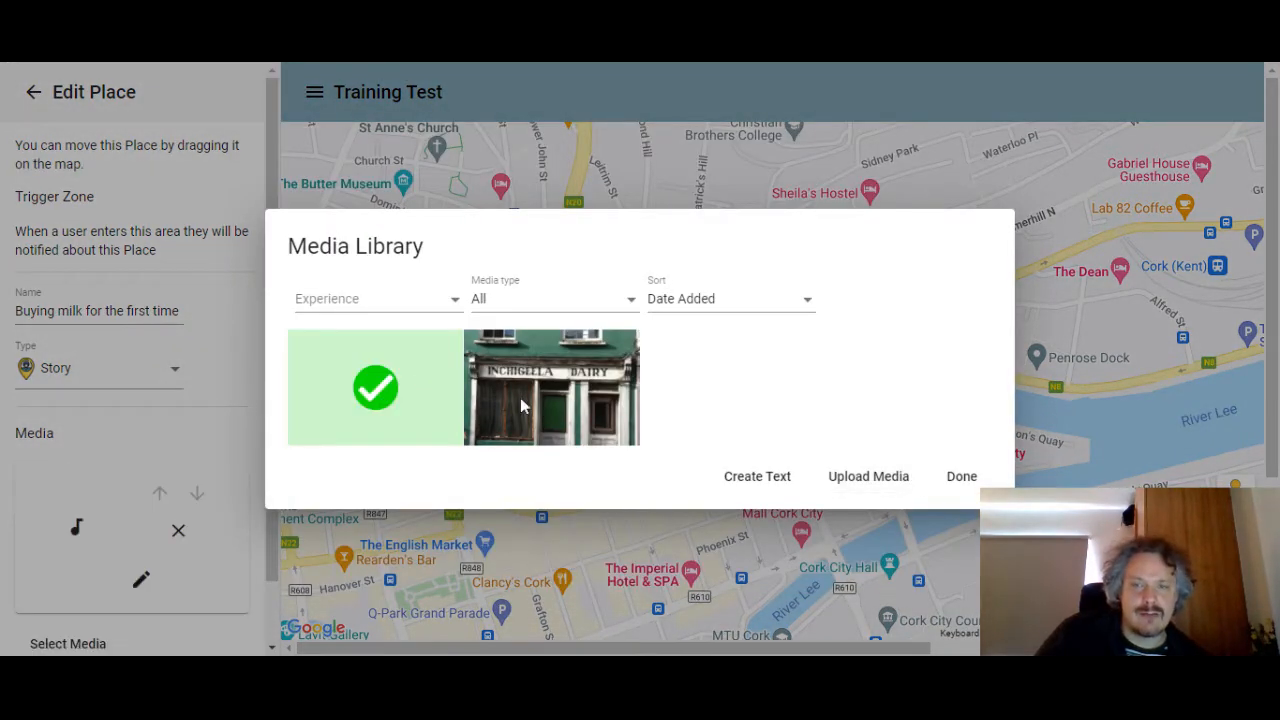
pyautogui.click(521, 405)
pyautogui.click(958, 478)
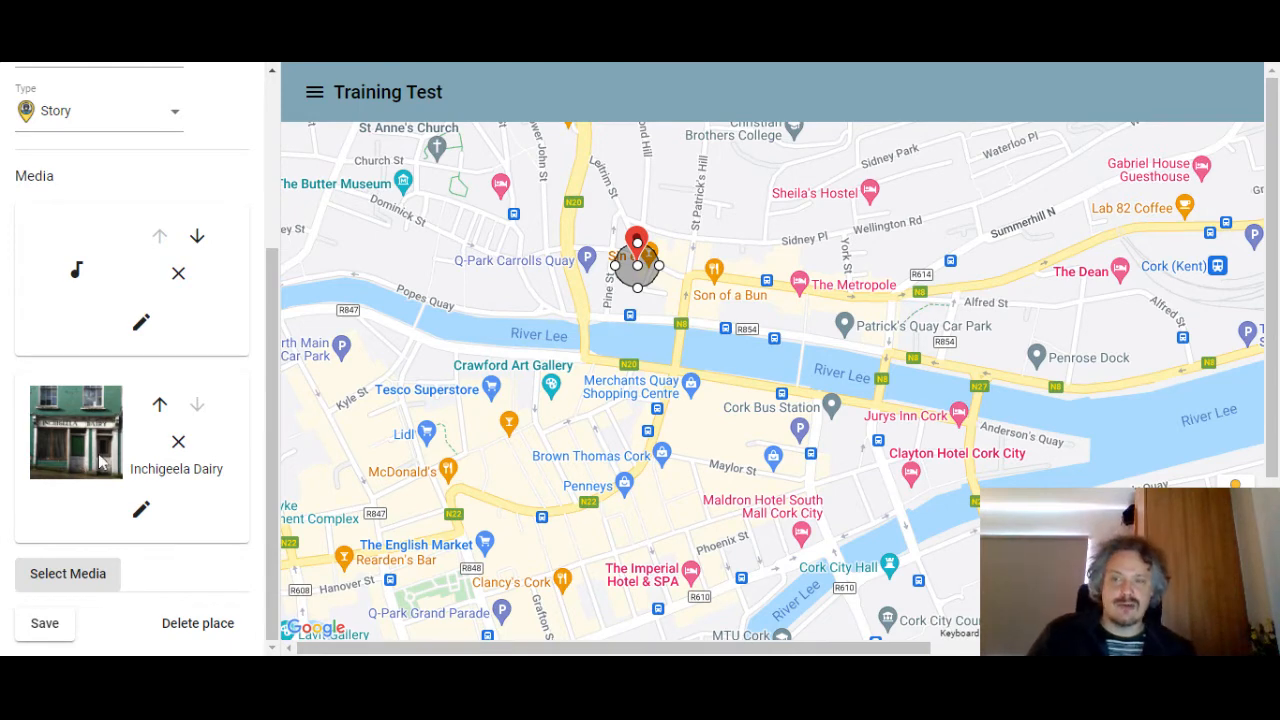
# View the media details of the Inchigeela Dairy image and leave them unedited
pyautogui.moveTo(100, 462); pyautogui.dragTo(69, 477)
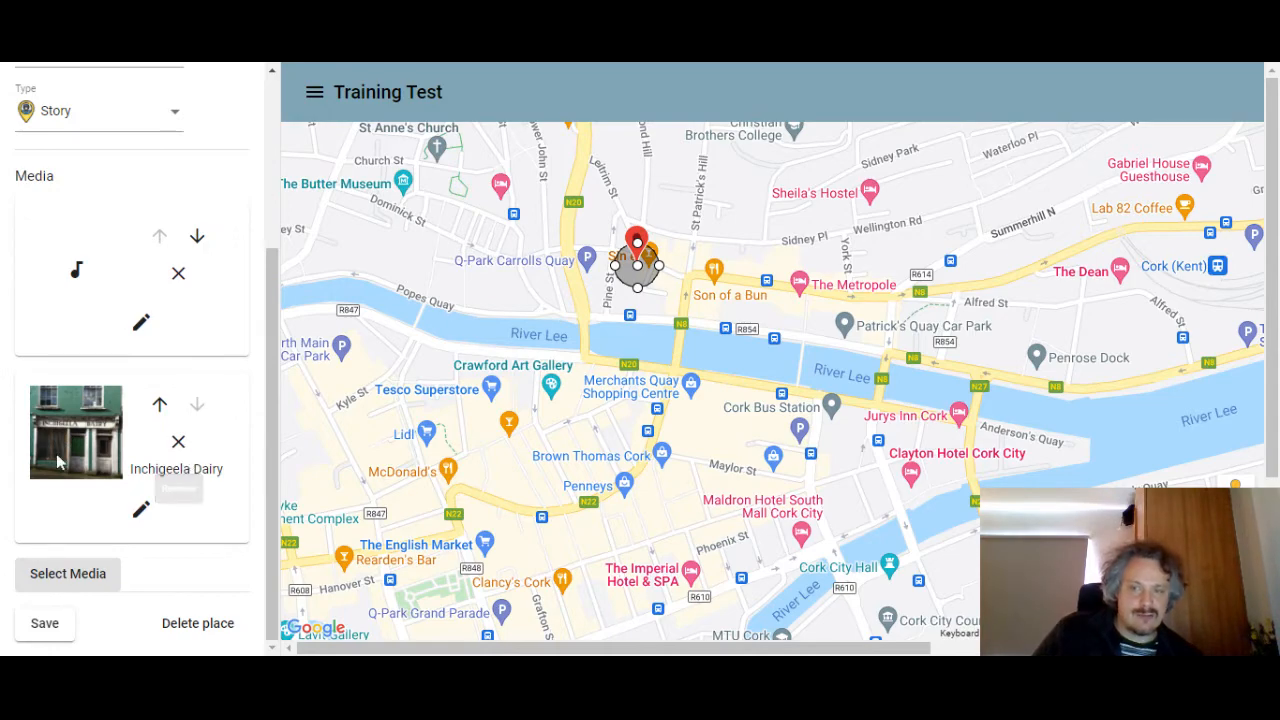
pyautogui.click(141, 510)
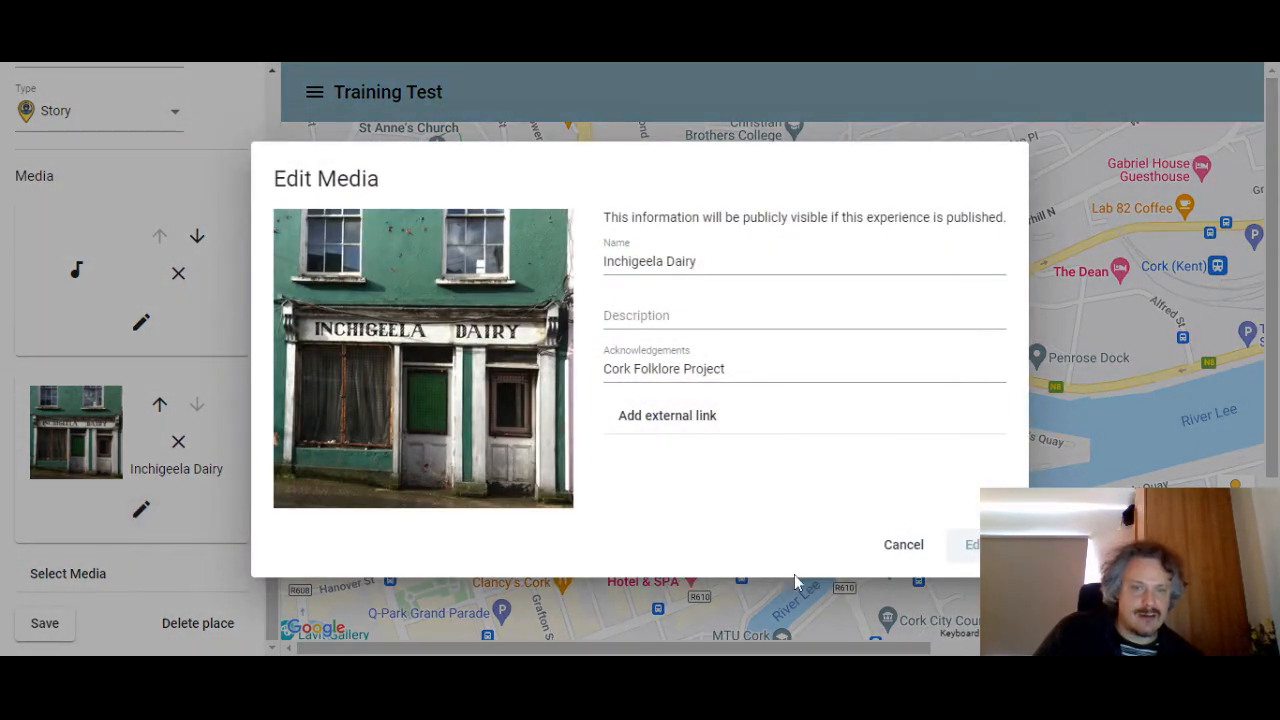
pyautogui.click(910, 550)
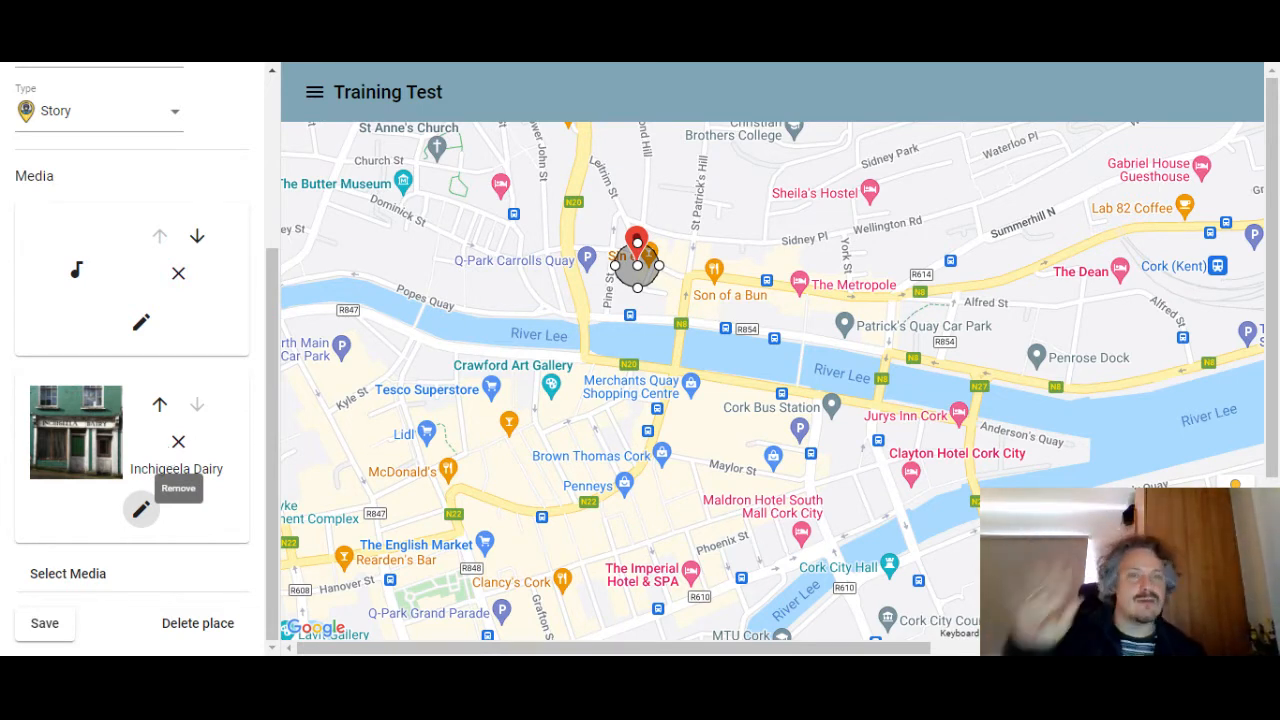
# Create a text item reading "This is a block of text." in the media library and add it to the place
pyautogui.click(62, 574)
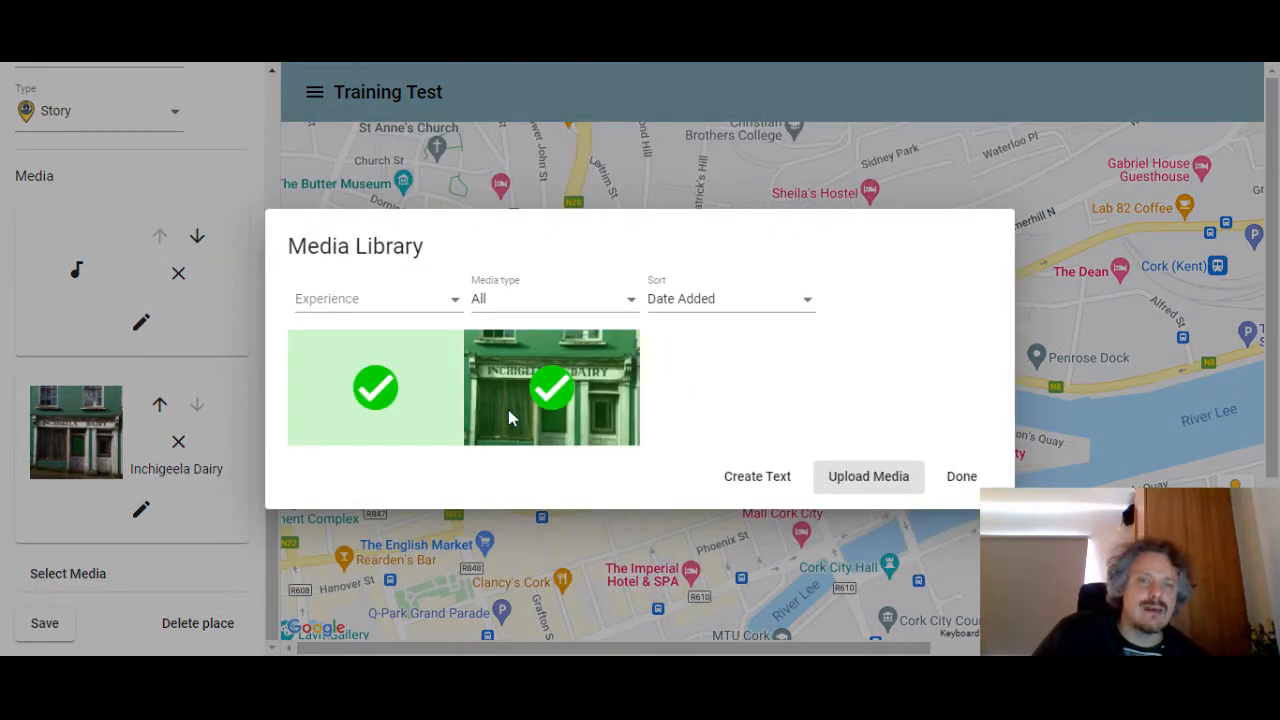
pyautogui.click(786, 480)
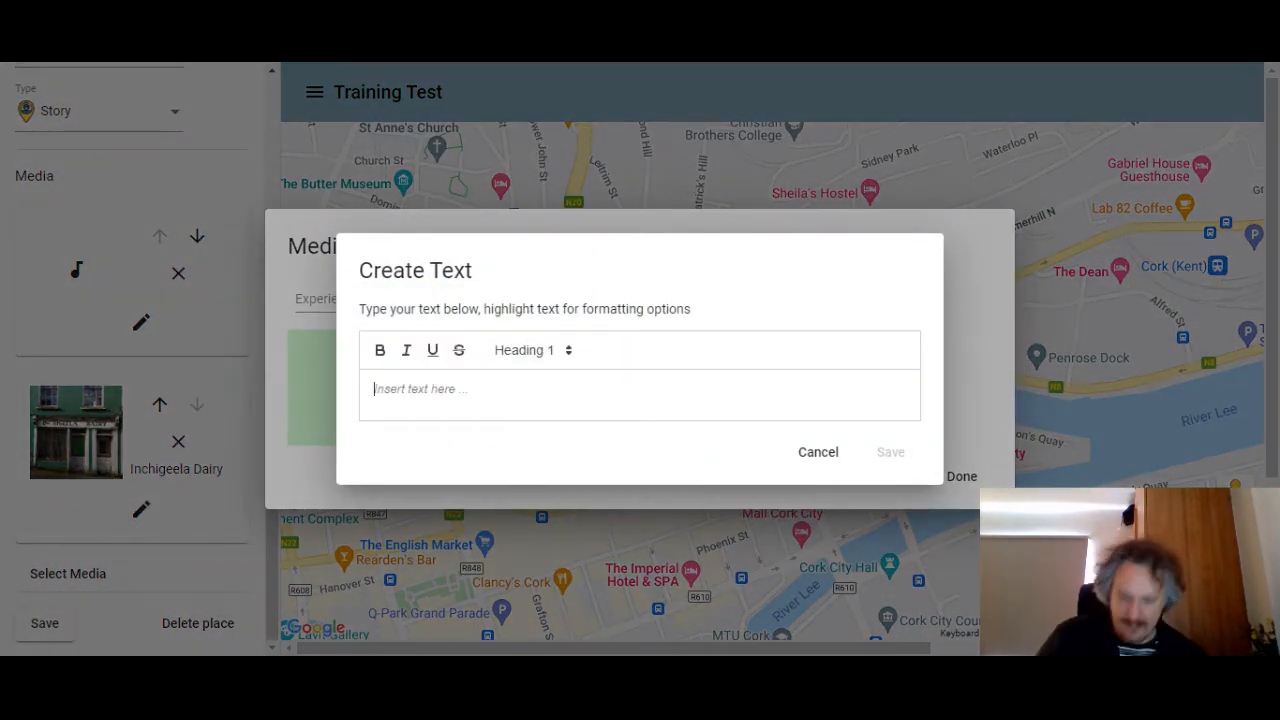
pyautogui.write('This is a block of text.')
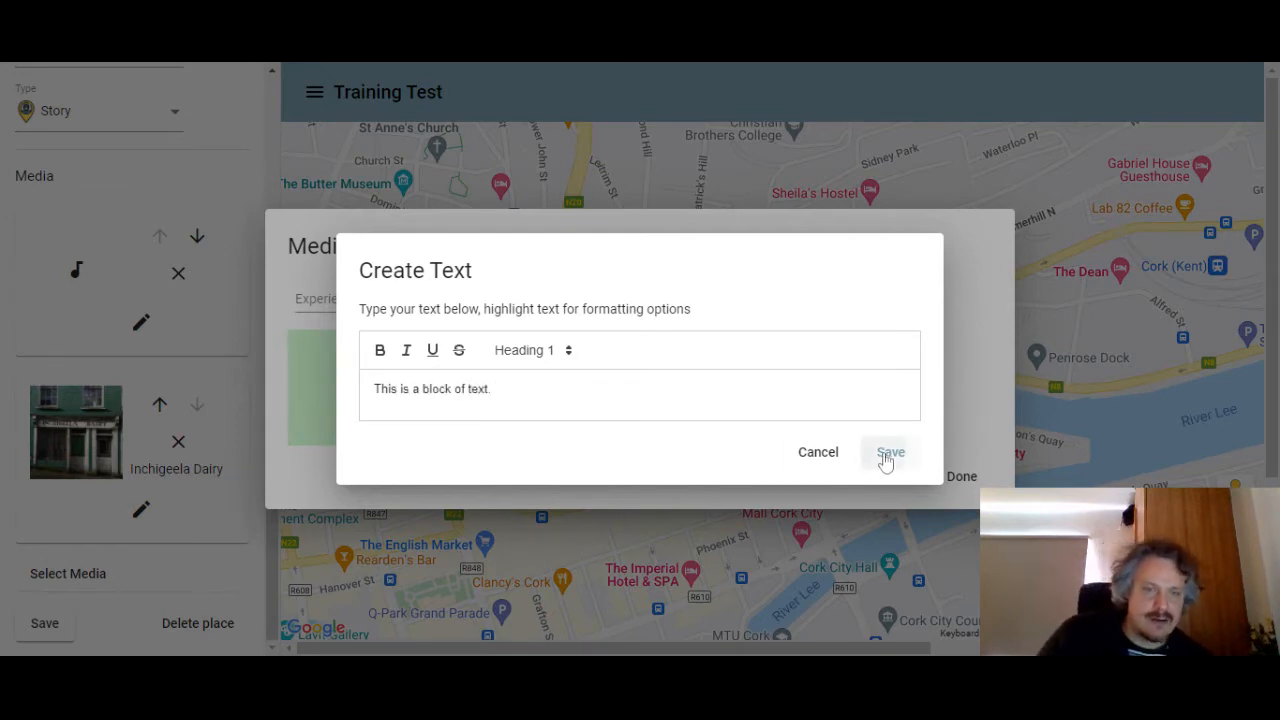
pyautogui.click(885, 456)
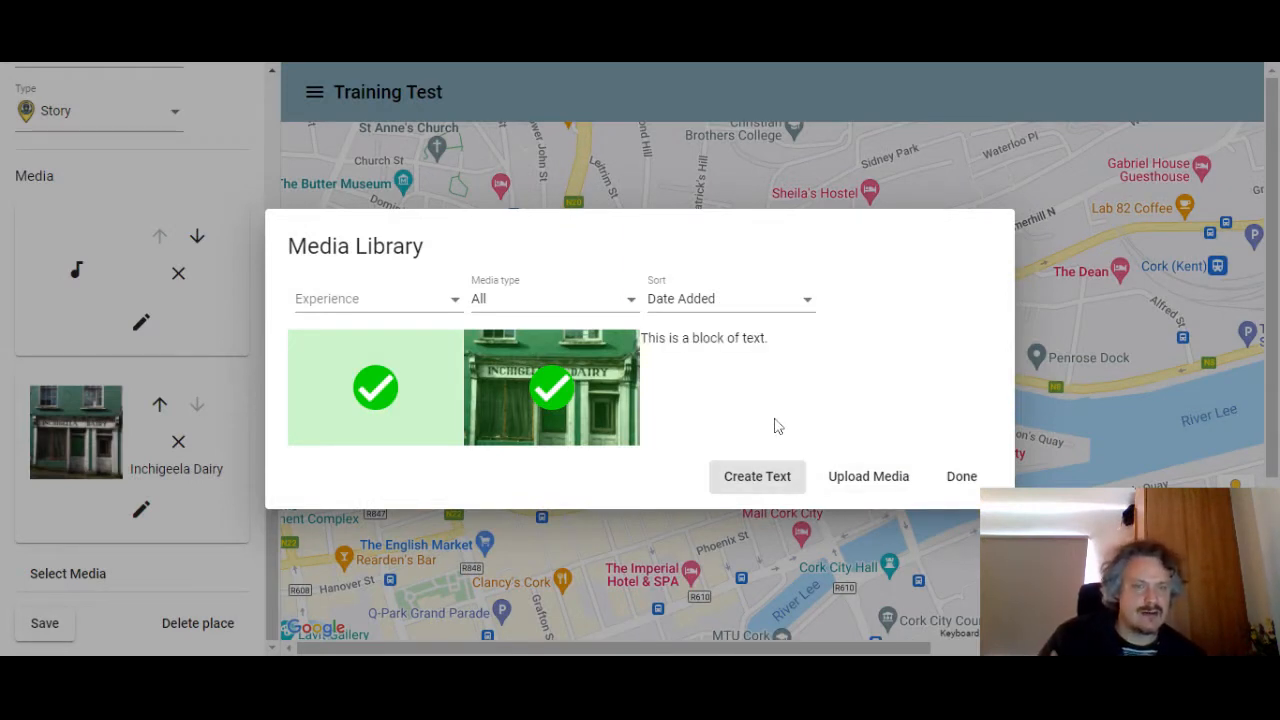
pyautogui.click(727, 354)
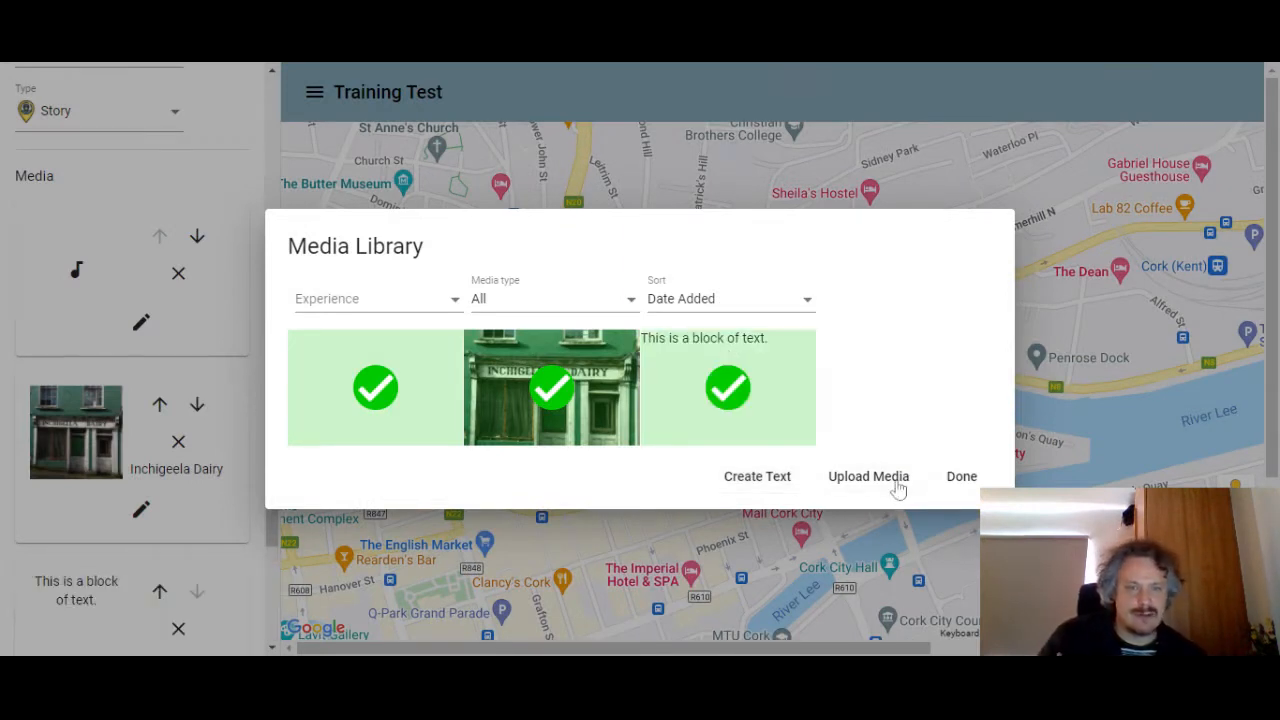
pyautogui.click(958, 476)
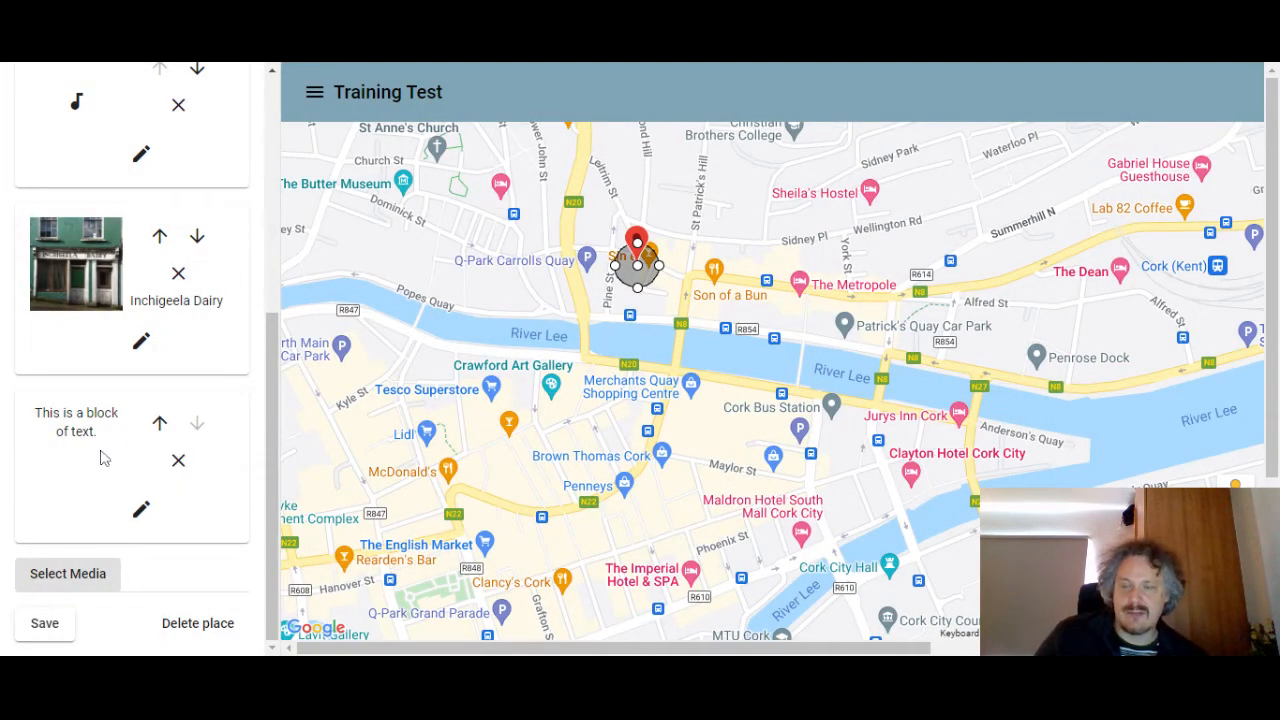
# Move the text block above the Inchigeela Dairy image in the media order and save the place
pyautogui.moveTo(100, 458); pyautogui.dragTo(89, 211)
pyautogui.scroll(4, 106, 331)
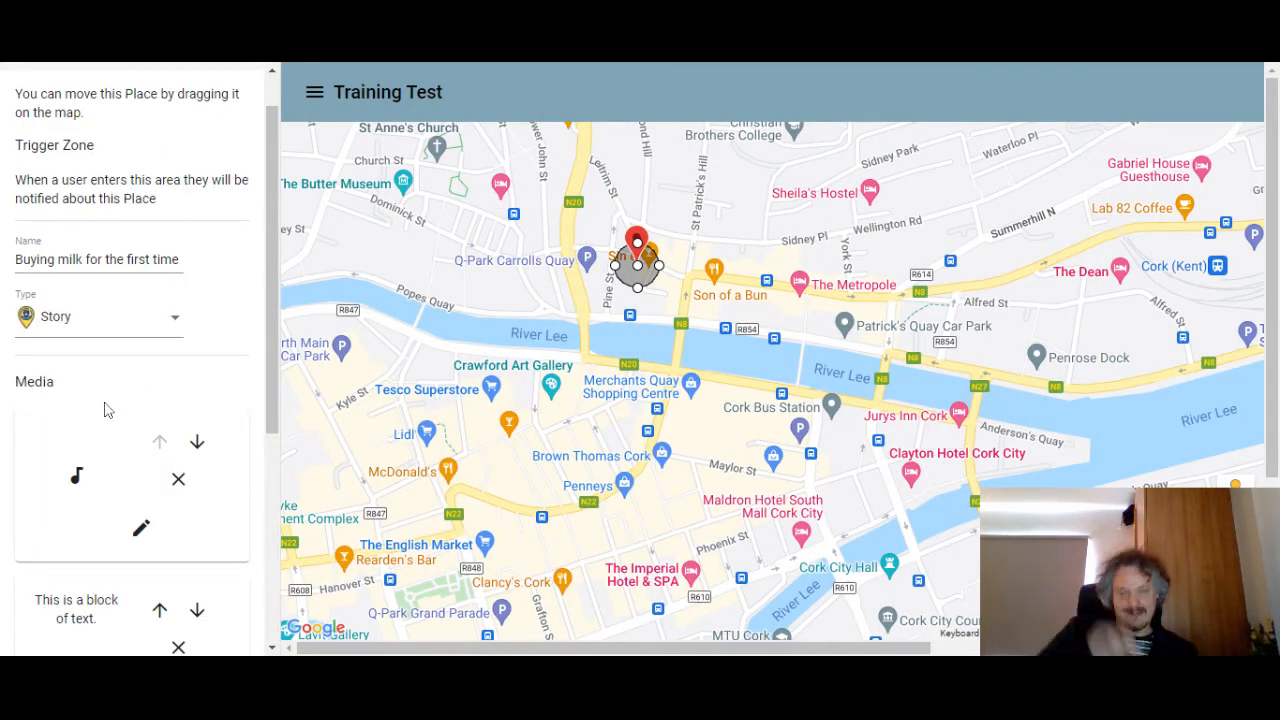
pyautogui.scroll(-4, 108, 410)
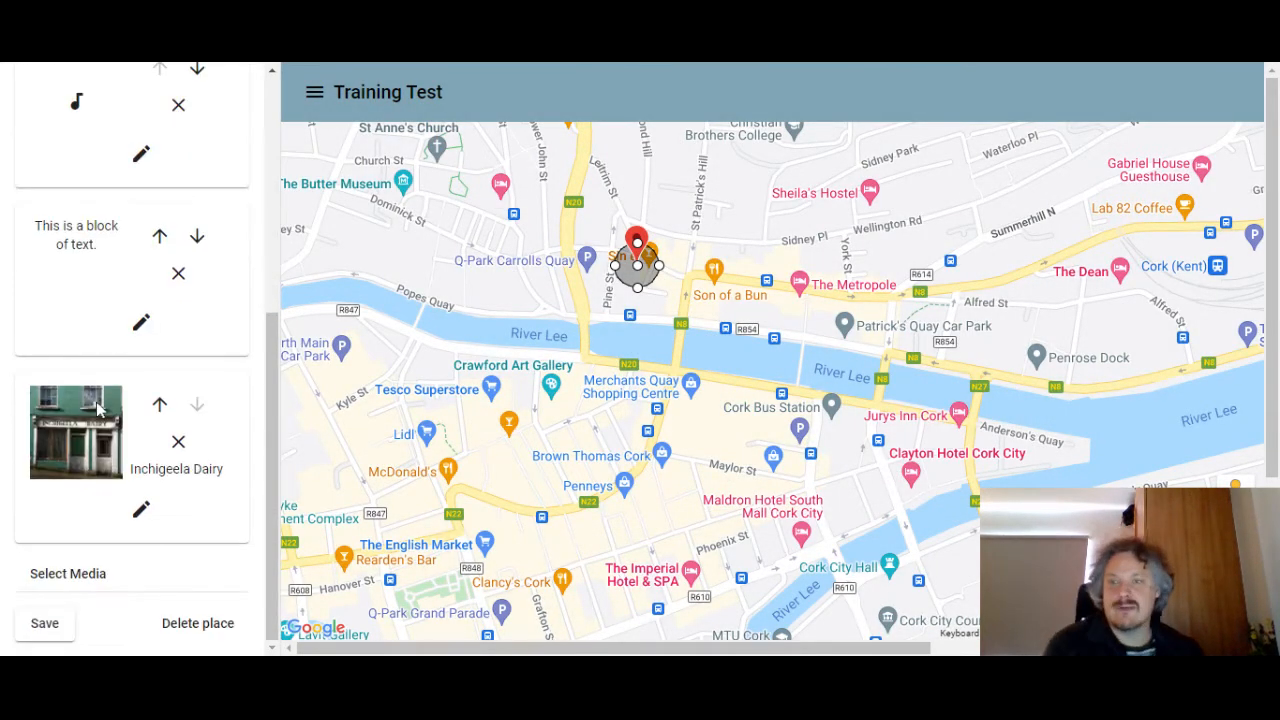
pyautogui.click(46, 623)
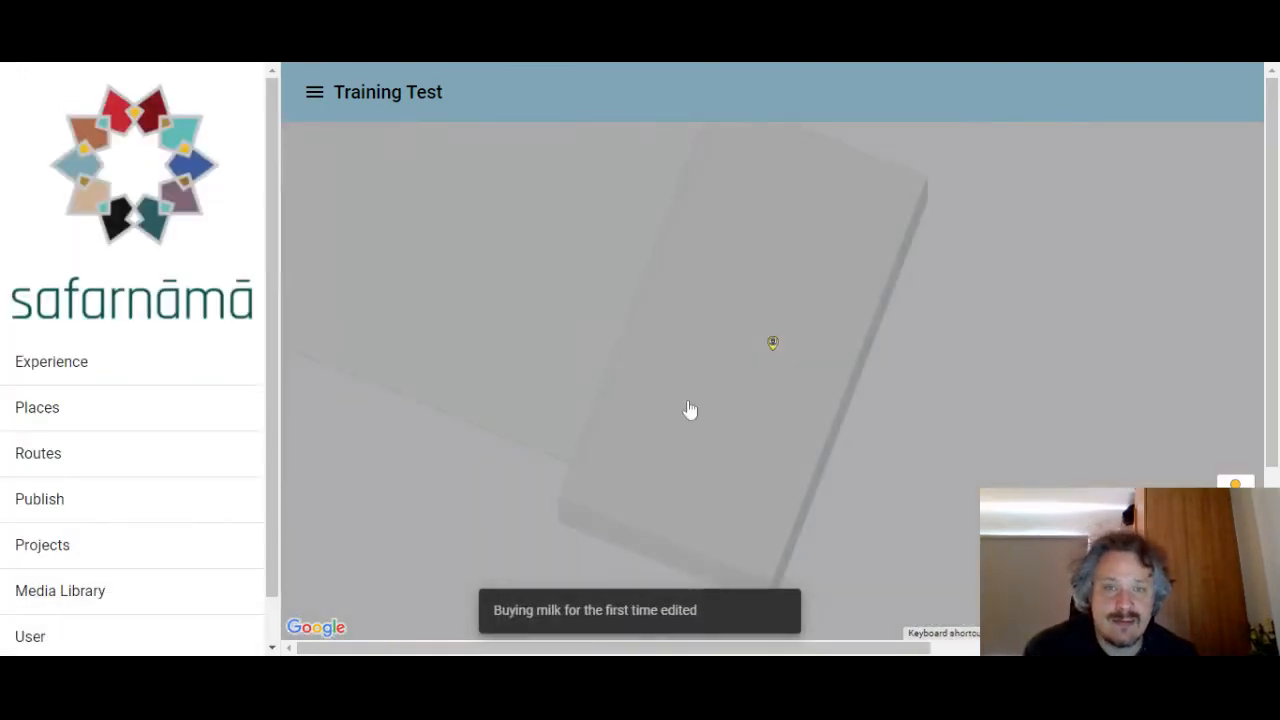
# Zoom the map out to show the streets around the saved place's trigger zone
pyautogui.scroll(-5, 800, 375)
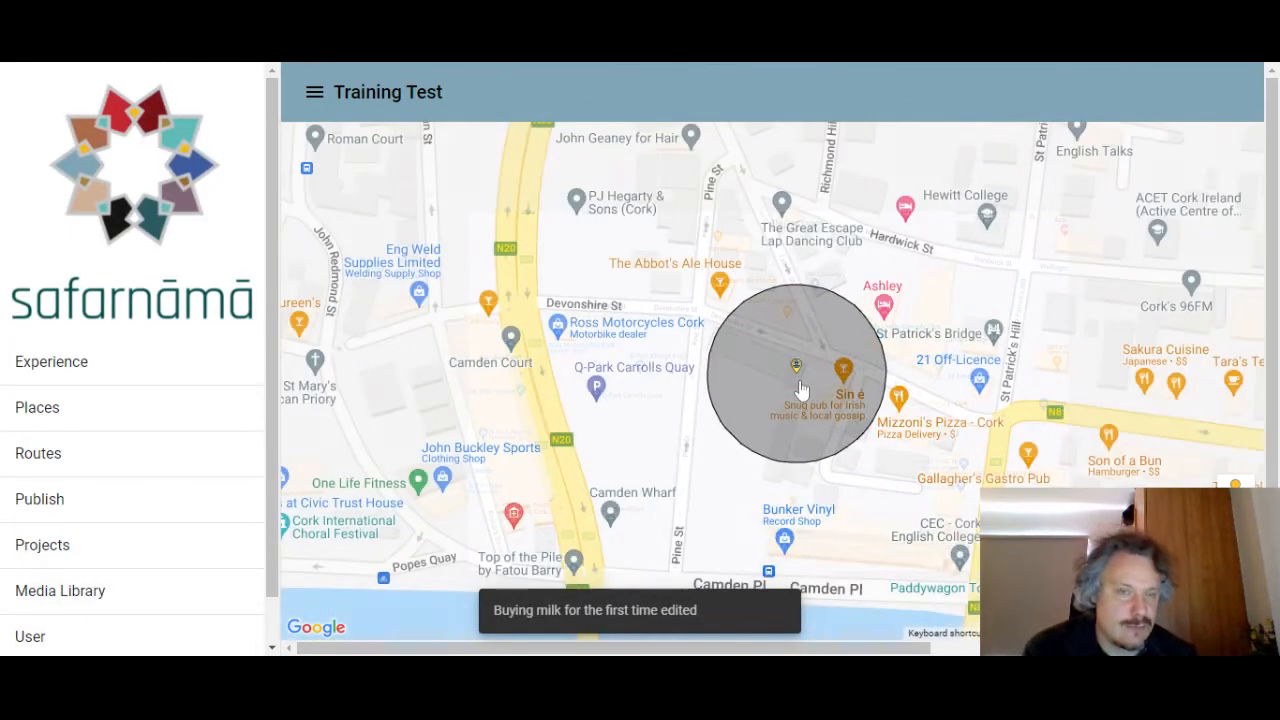
pyautogui.scroll(-2, 800, 388)
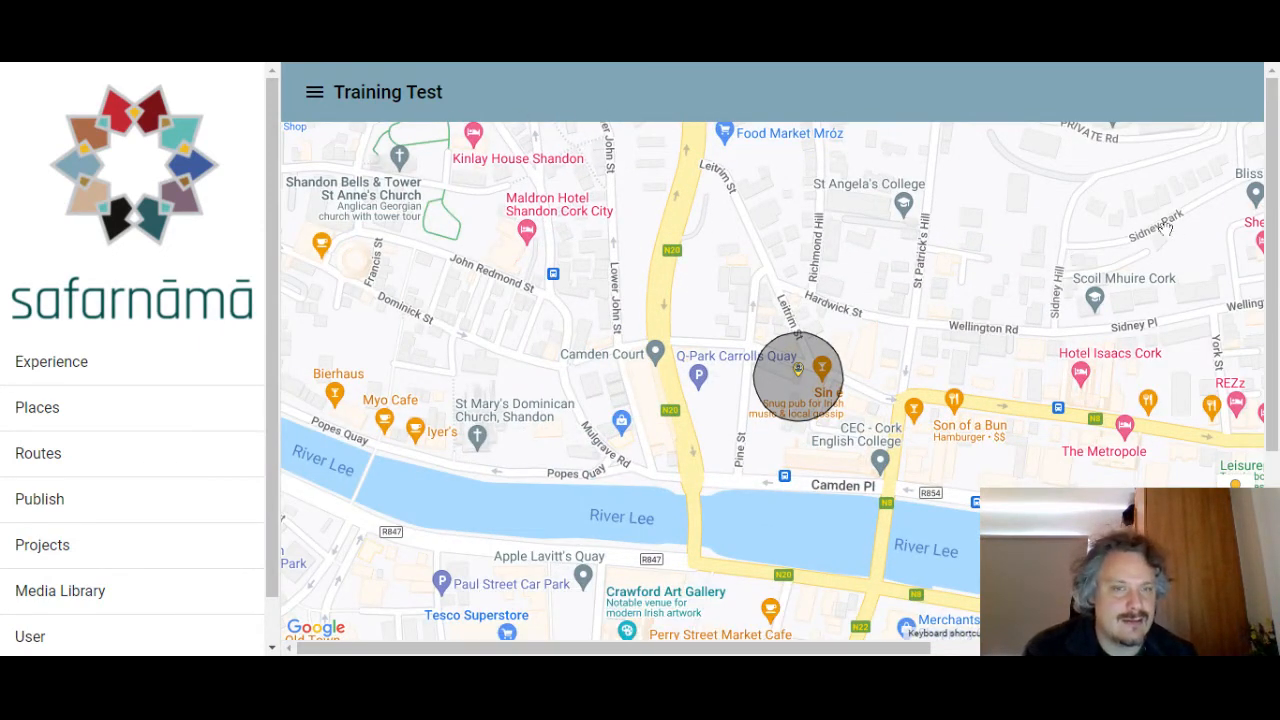
# Try moving the place's trigger zone to John Redmond St and beside the Crawford Art Gallery, leaving the place without saving
pyautogui.click(800, 373)
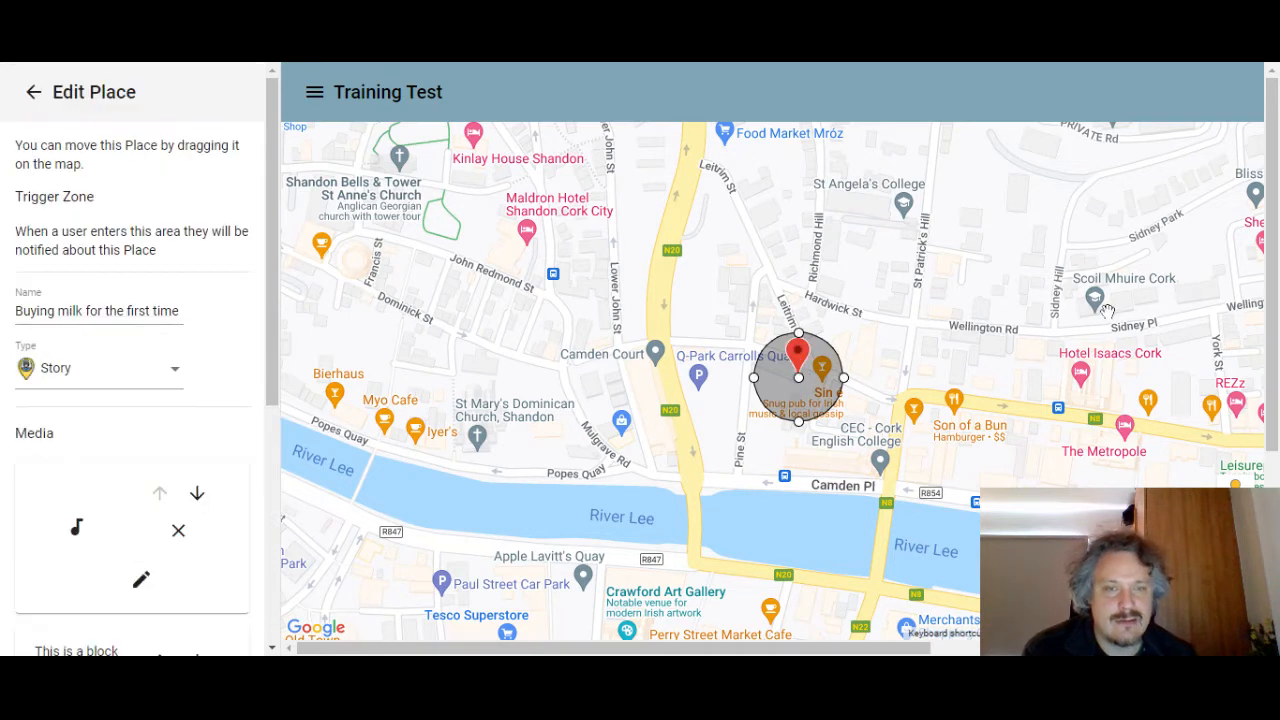
pyautogui.click(1112, 313)
pyautogui.click(470, 257)
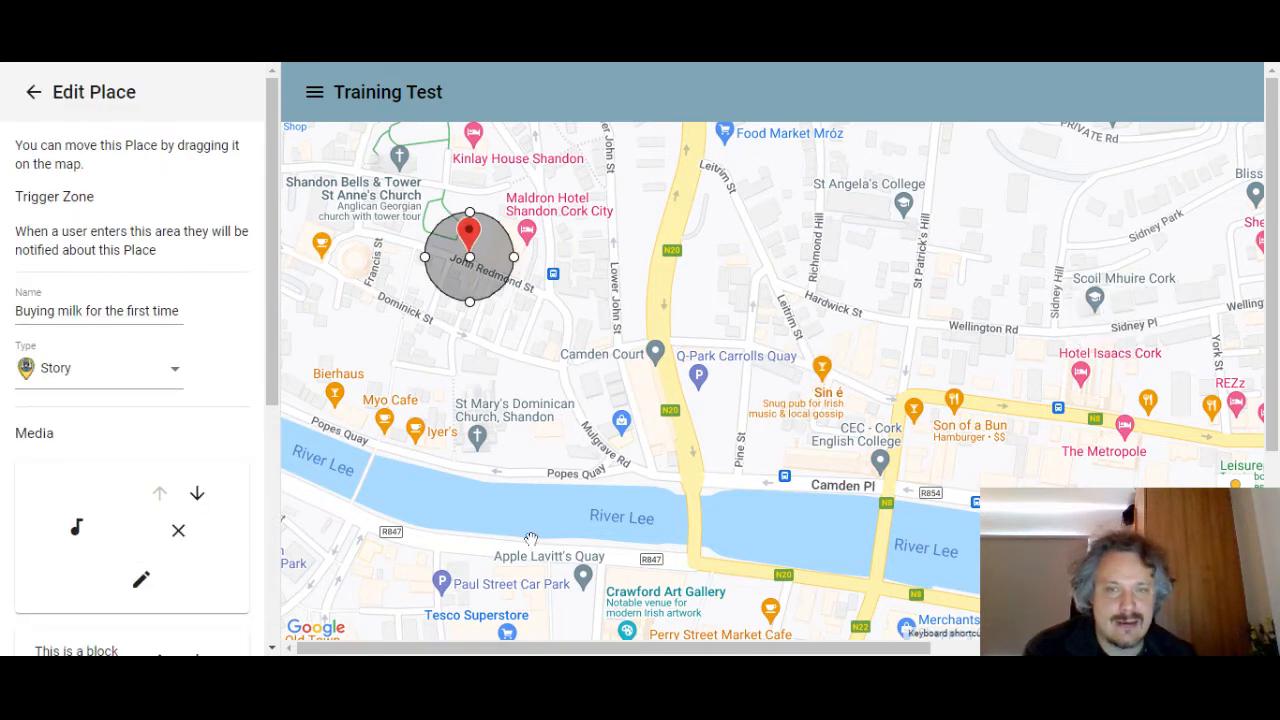
pyautogui.click(740, 556)
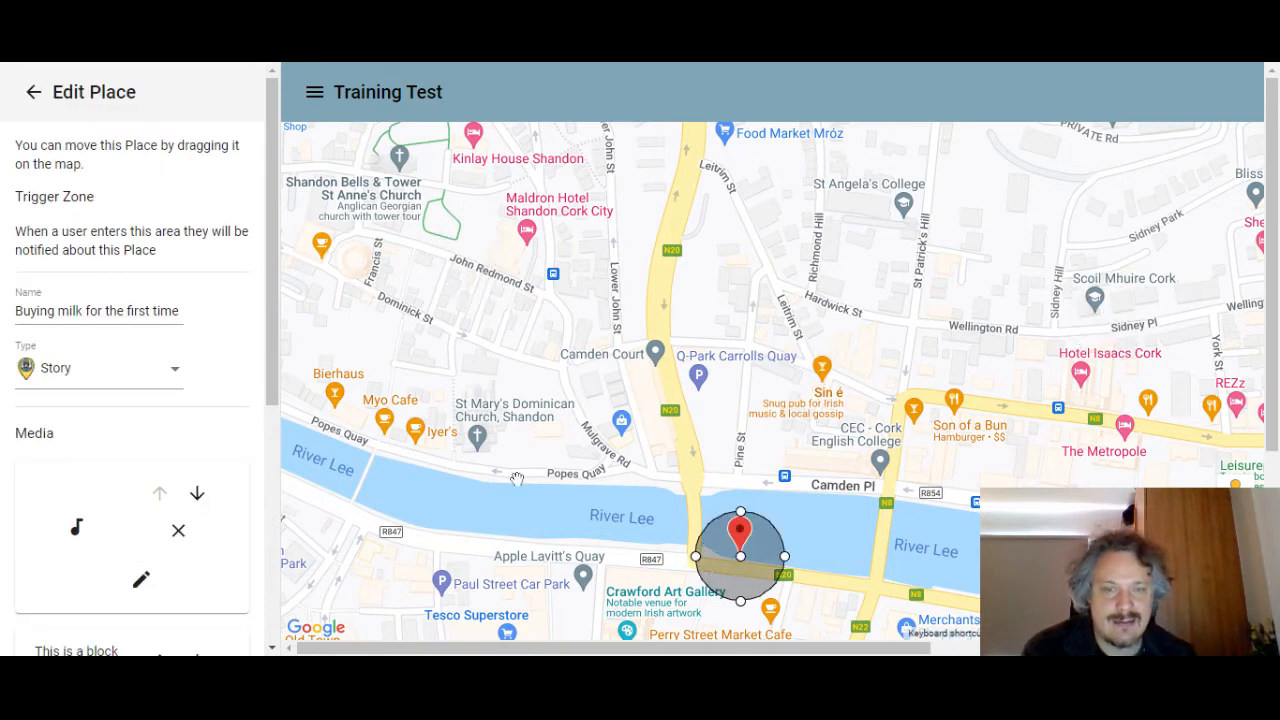
pyautogui.click(33, 94)
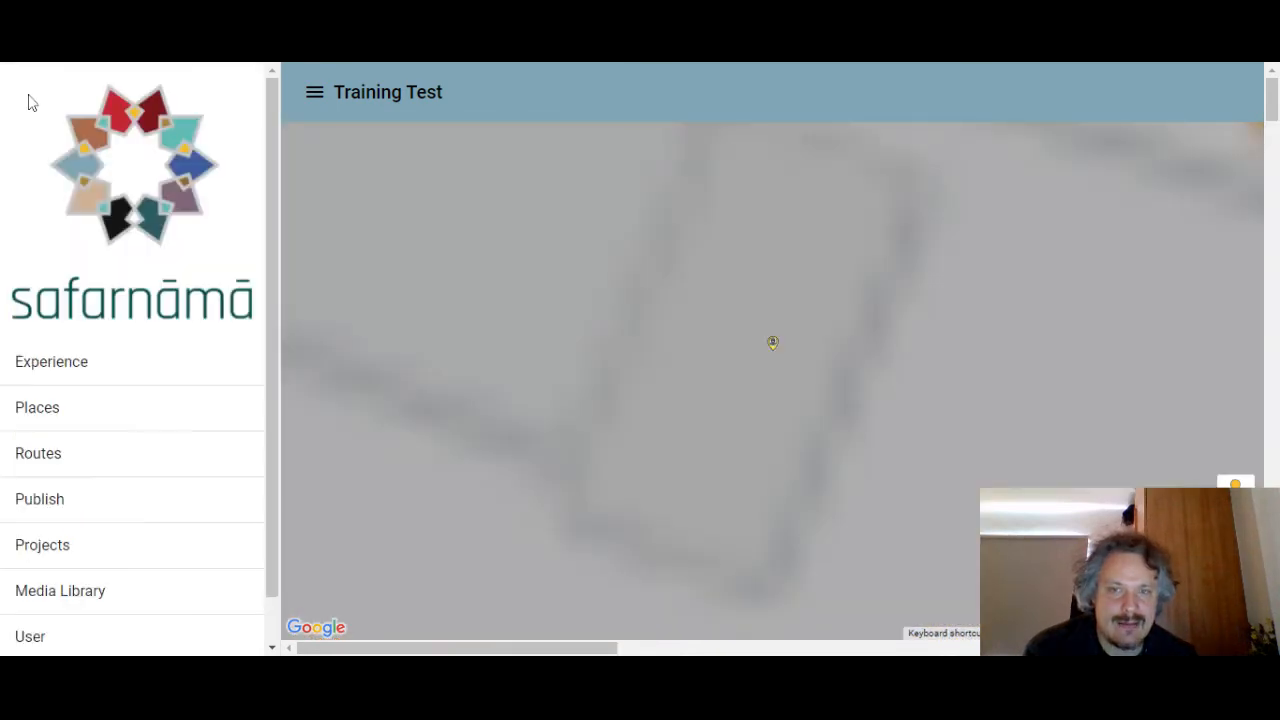
pyautogui.scroll(-3, 866, 384)
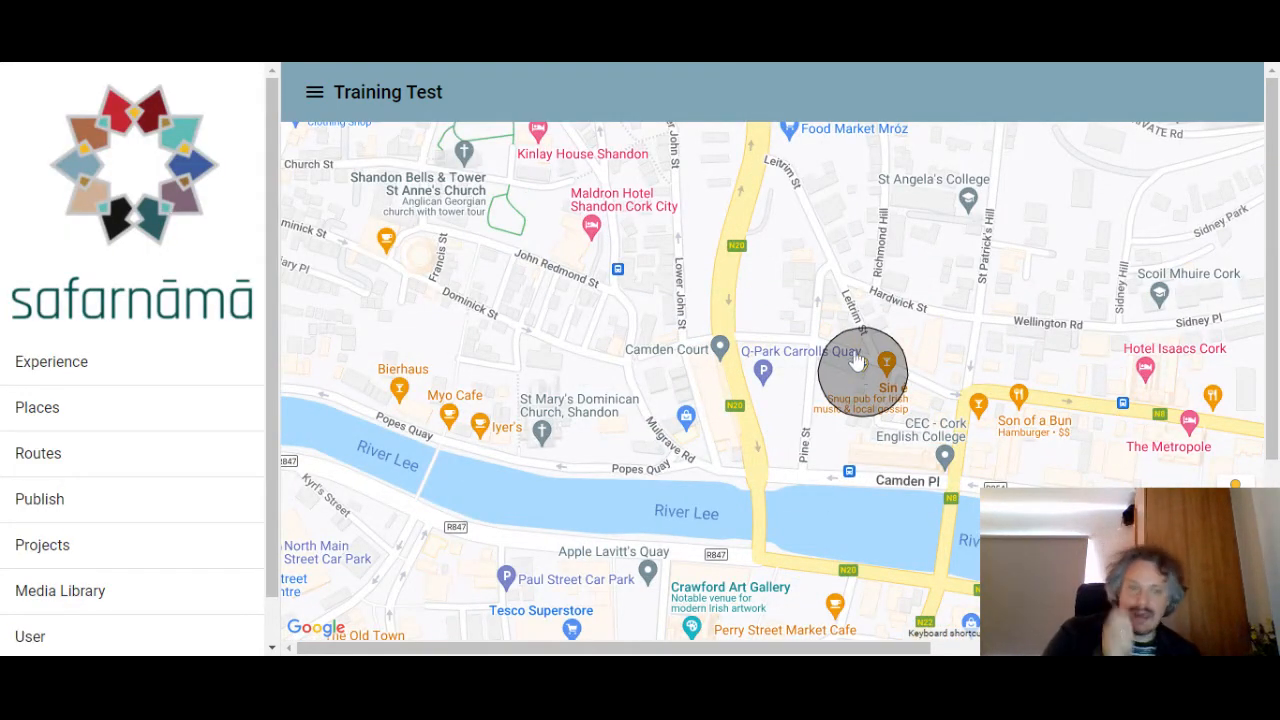
# View the audio recording's details in the media library and leave them unedited
pyautogui.click(60, 591)
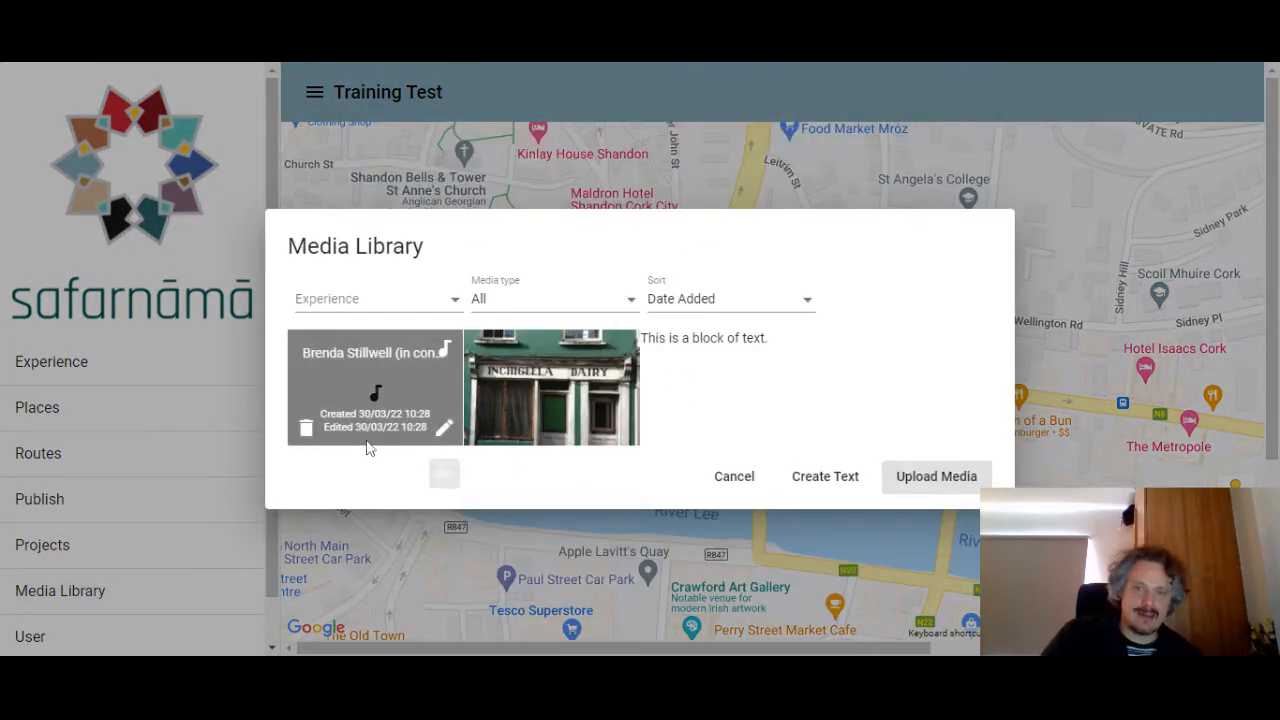
pyautogui.click(444, 427)
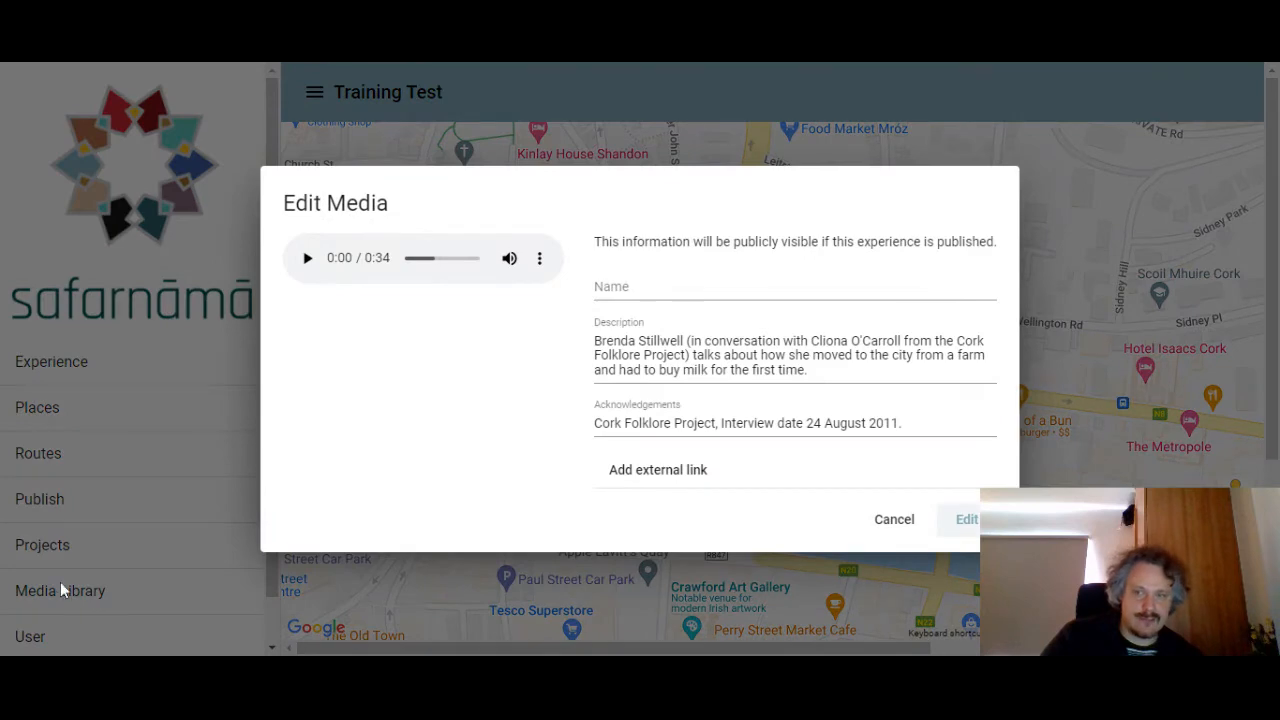
pyautogui.click(893, 519)
# View the Inchigeela Dairy image's details and leave the media library without making changes
pyautogui.moveTo(600, 398)
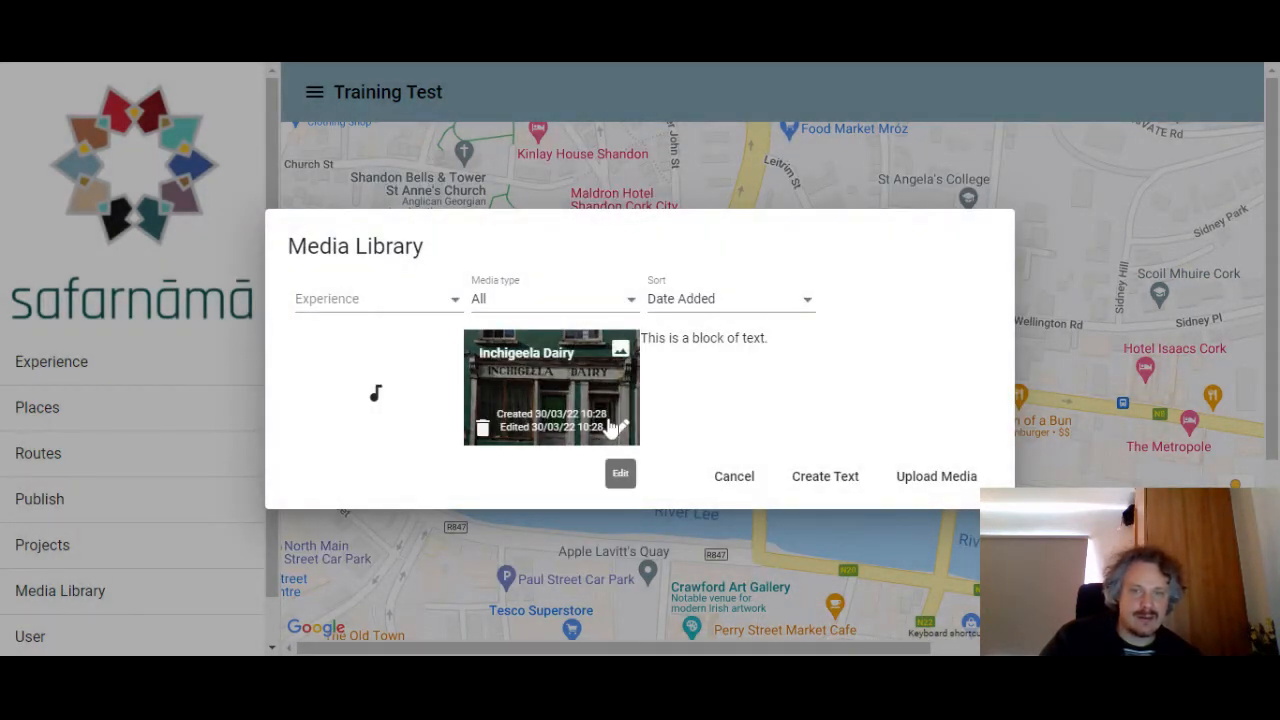
pyautogui.click(618, 428)
pyautogui.click(903, 545)
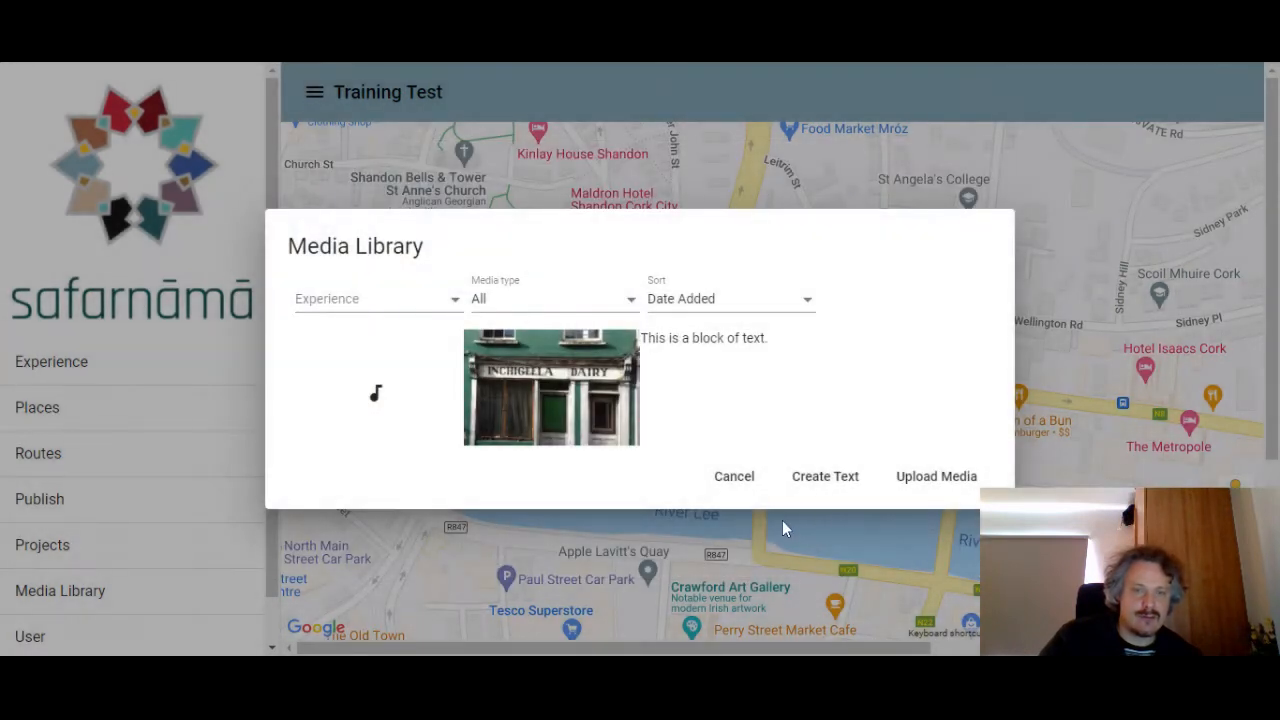
pyautogui.moveTo(523, 445)
pyautogui.click(627, 437)
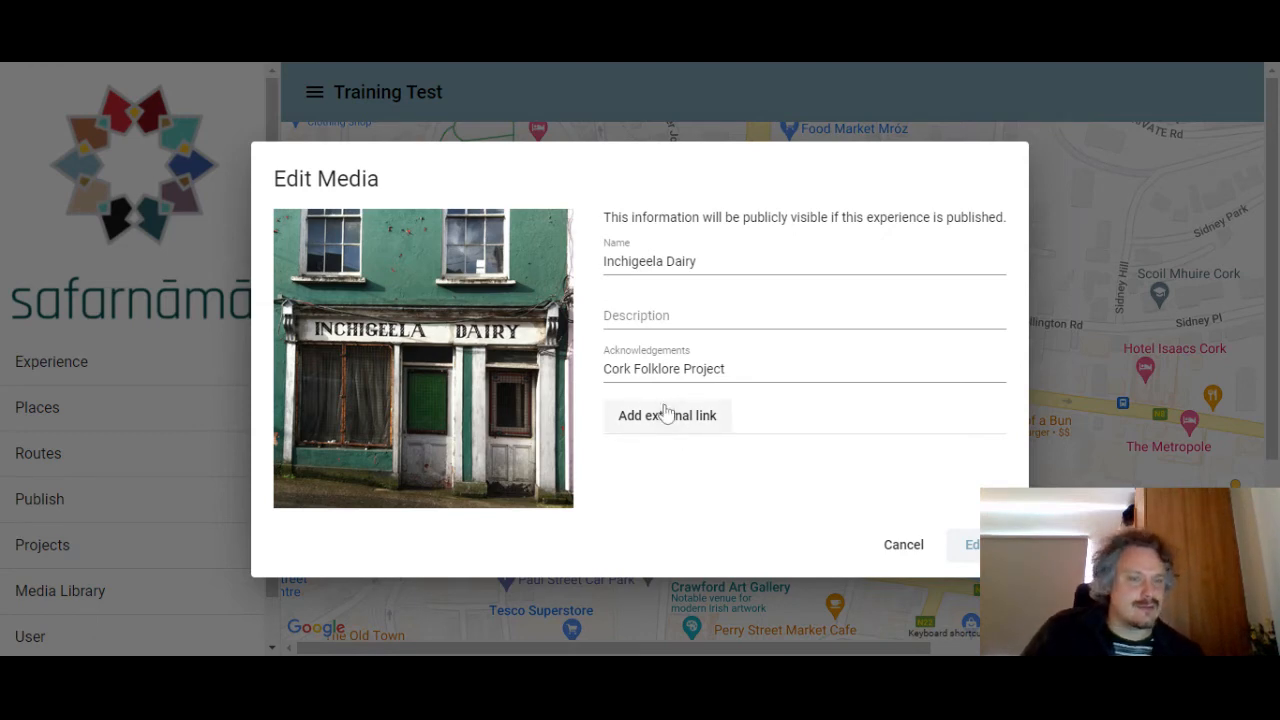
pyautogui.click(900, 546)
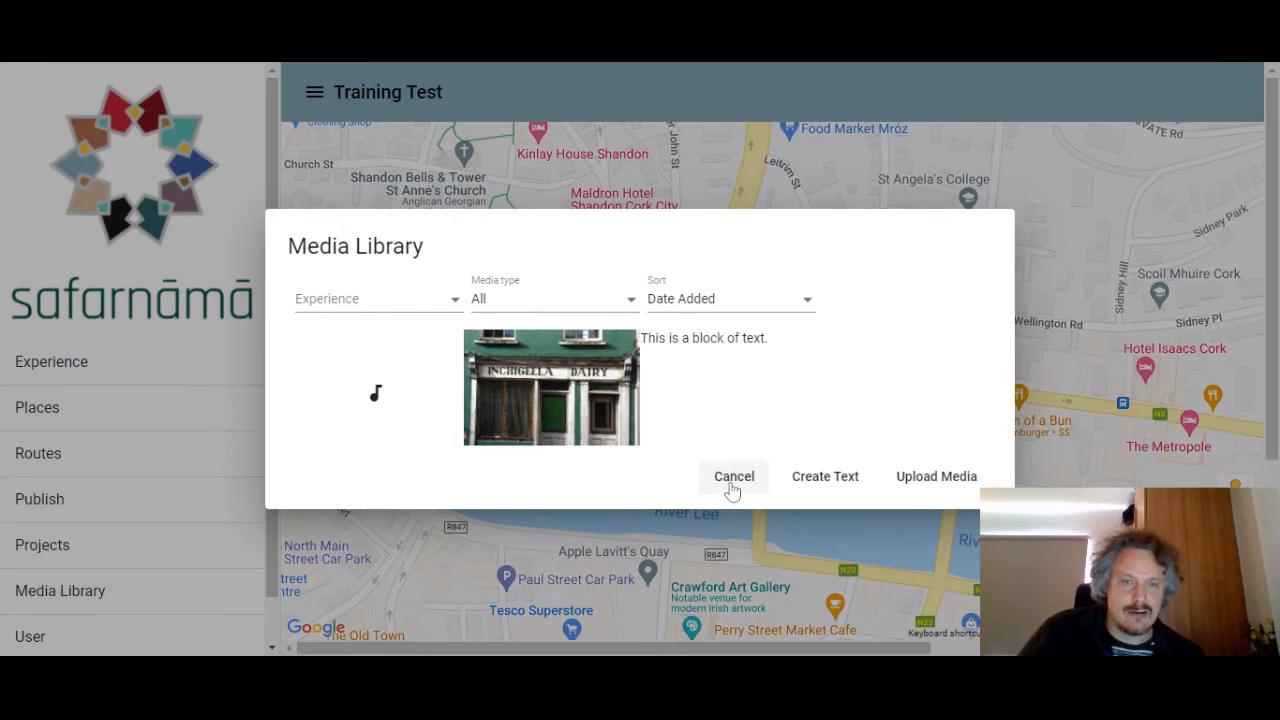
pyautogui.click(731, 488)
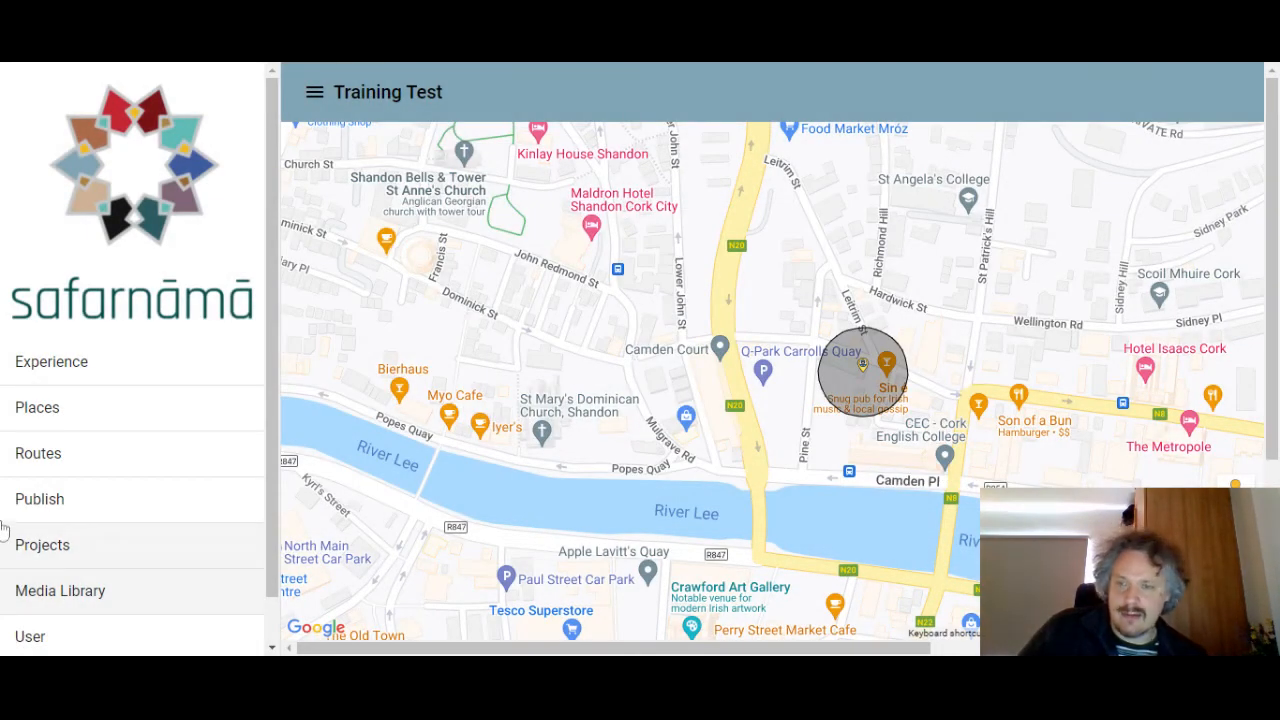
# Start creating a new route and set its colour to purple #C953DB
pyautogui.moveTo(698, 576); pyautogui.dragTo(700, 426)
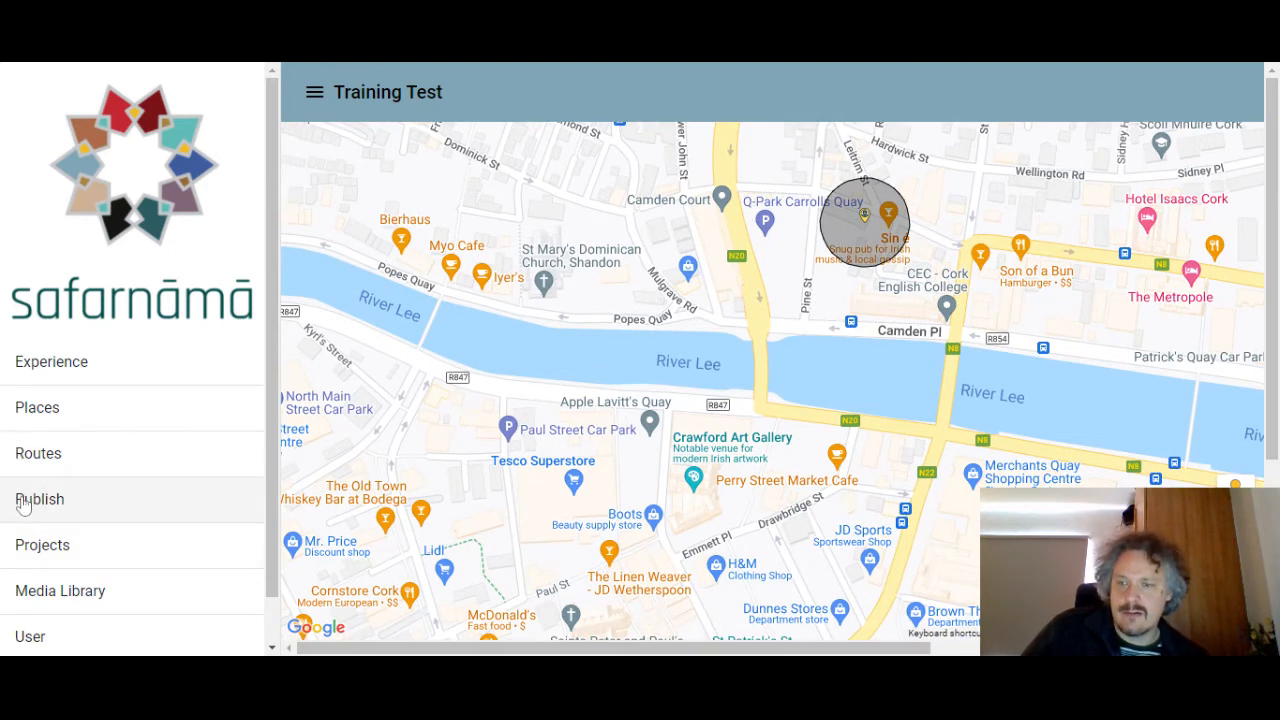
pyautogui.click(36, 453)
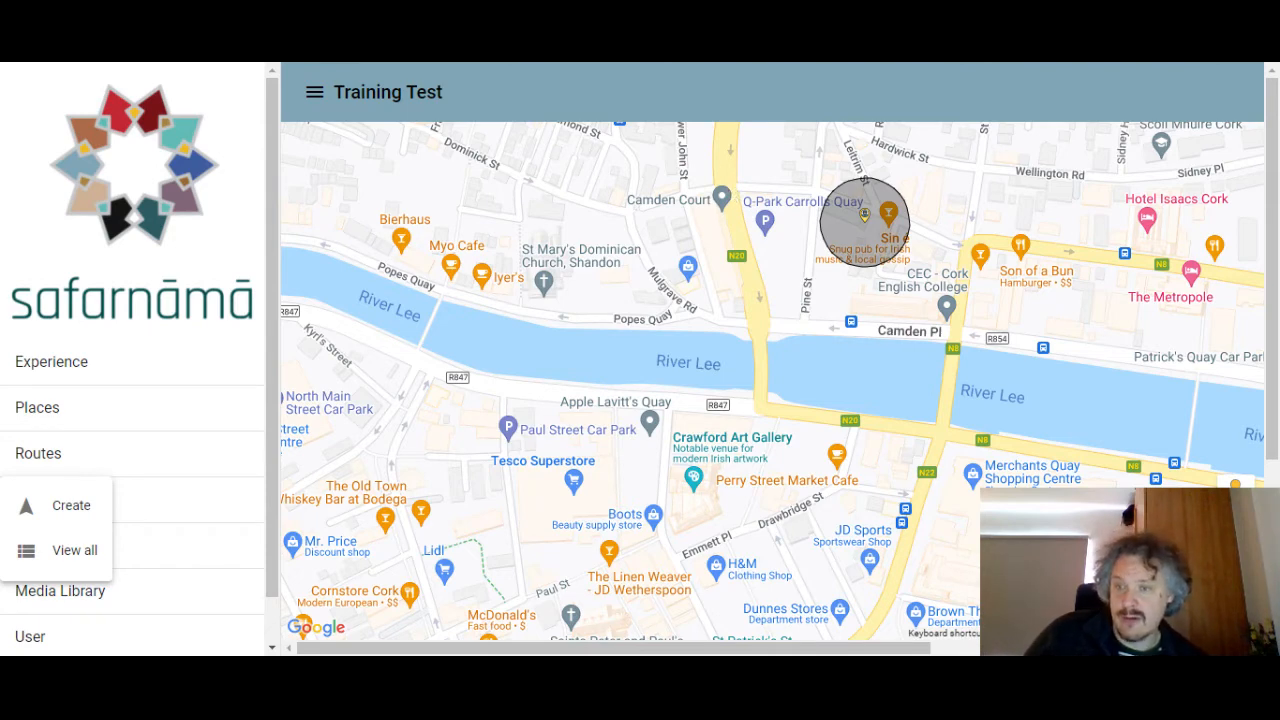
pyautogui.click(72, 505)
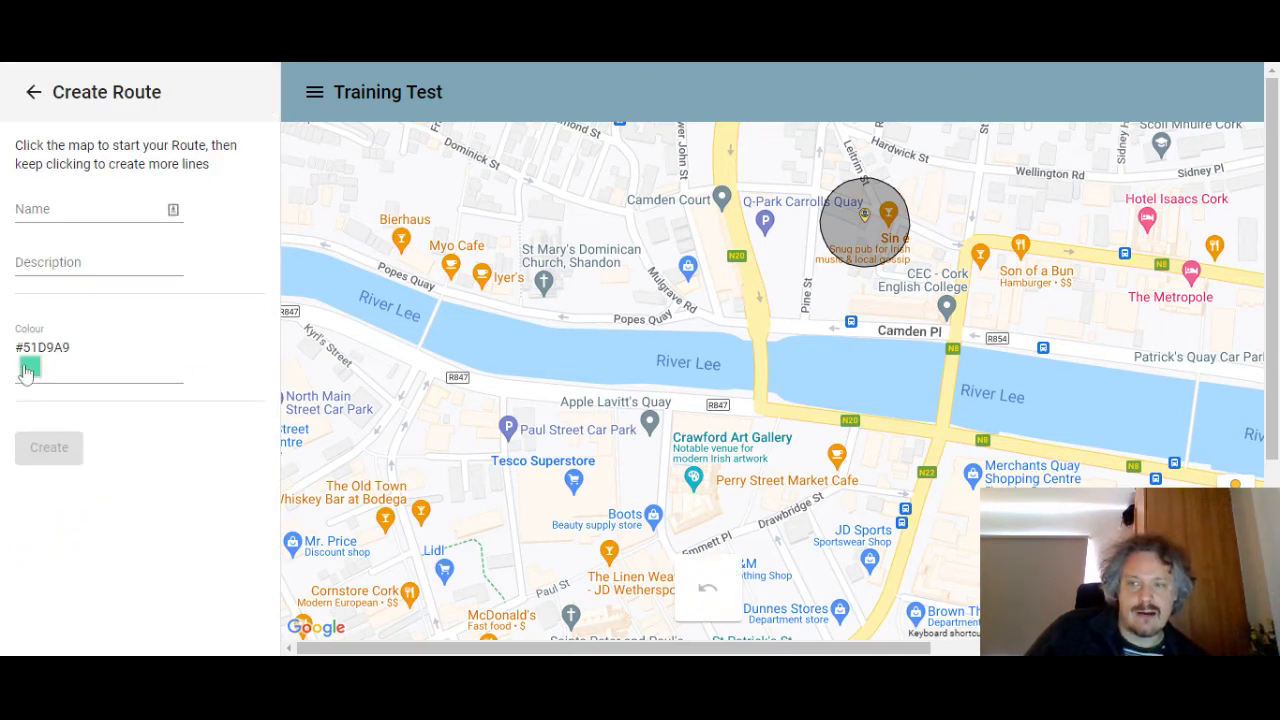
pyautogui.click(29, 368)
pyautogui.click(258, 511)
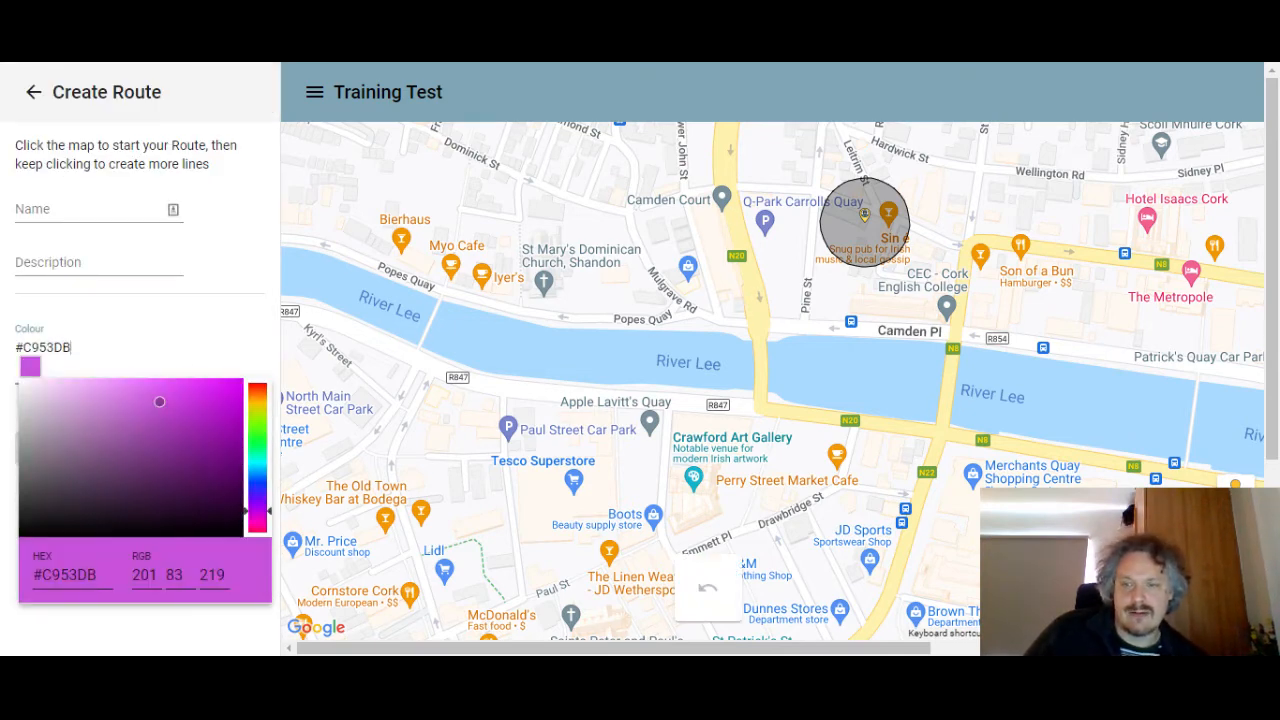
# Name the route "Cork Route" and enter the description "This is a route."
pyautogui.click(62, 220)
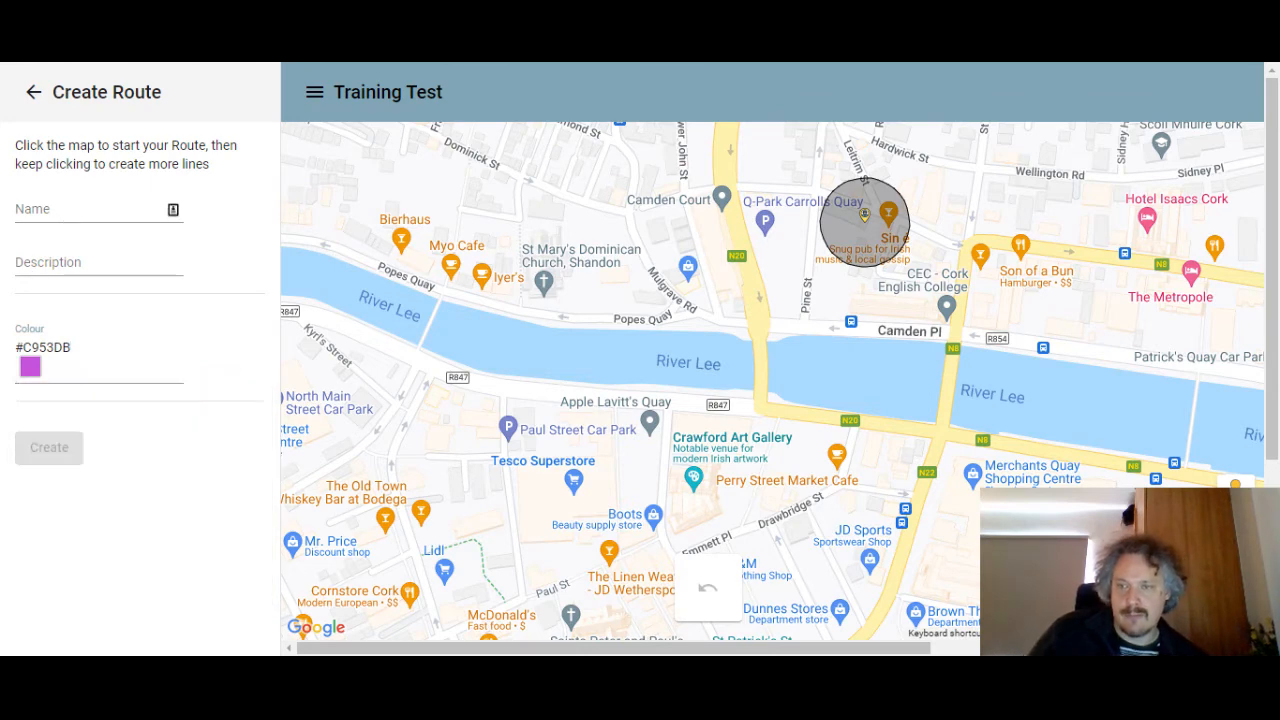
pyautogui.click(62, 220)
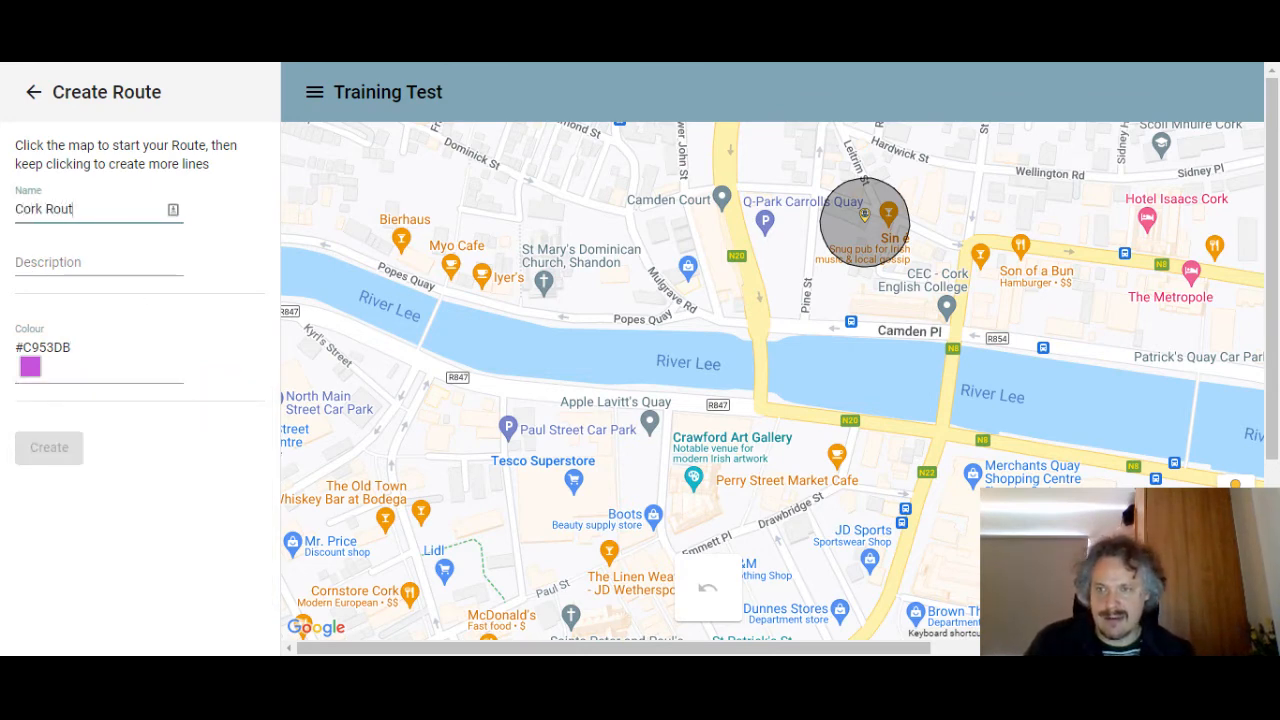
pyautogui.click(84, 259)
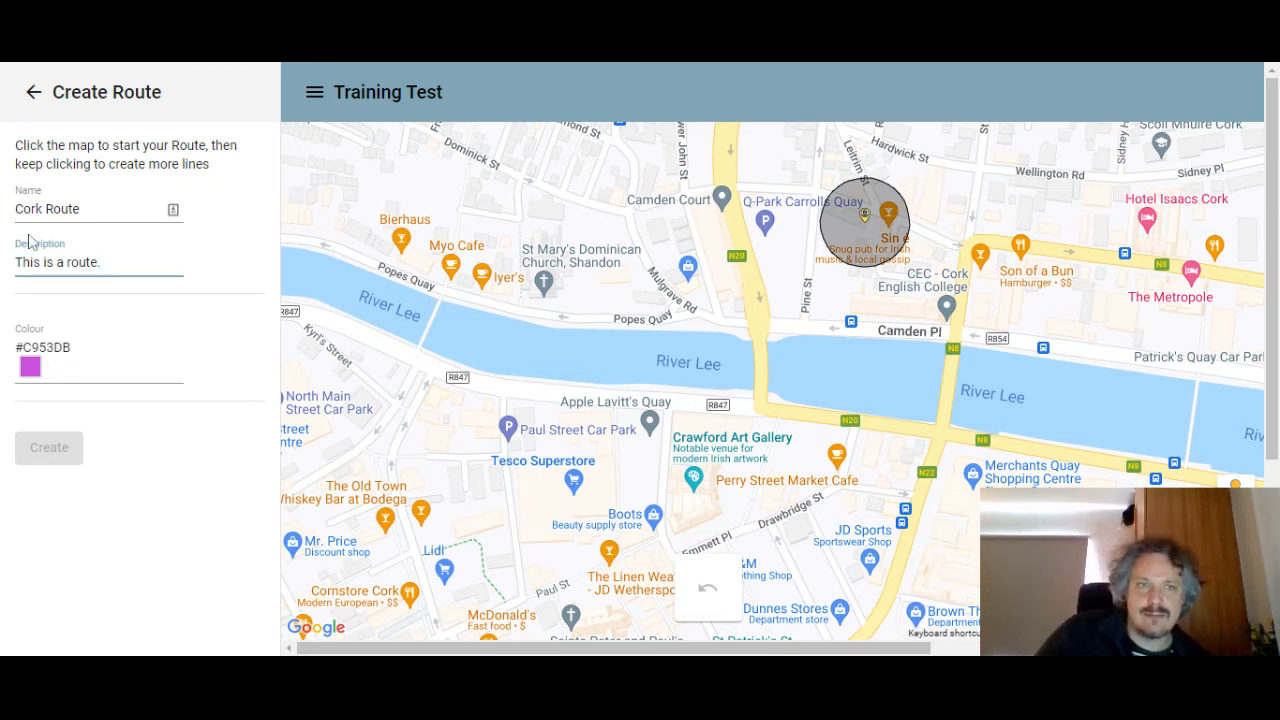
# Plot the route from the N20 beside Camden Court across the River Lee bridge and along the quay to the N22 junction
pyautogui.click(731, 190)
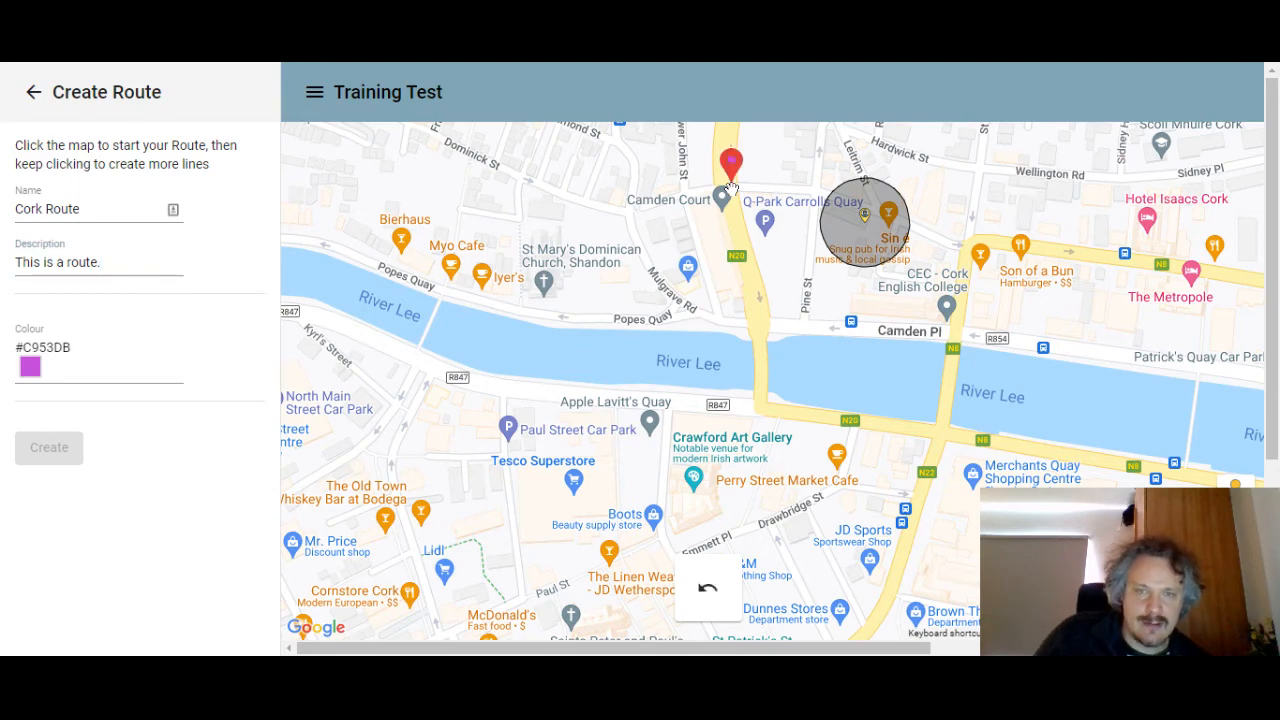
pyautogui.scroll(1, 737, 236)
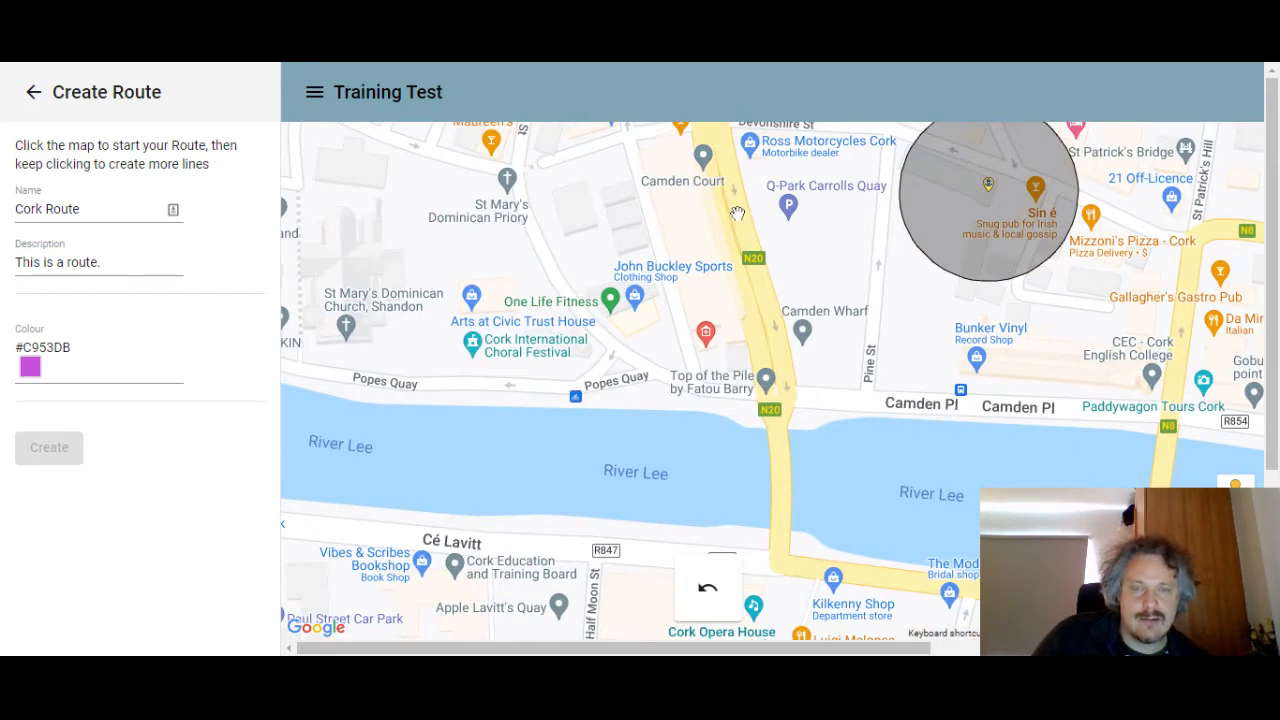
pyautogui.scroll(-2, 737, 220)
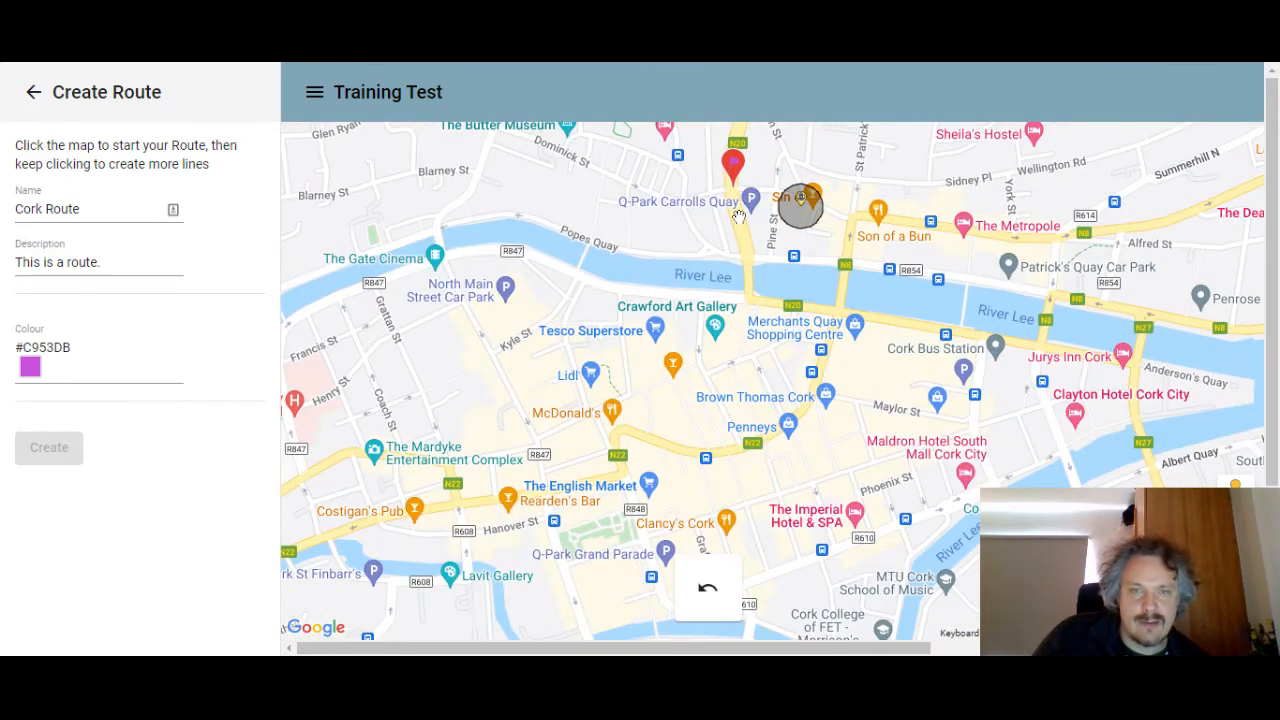
pyautogui.click(749, 252)
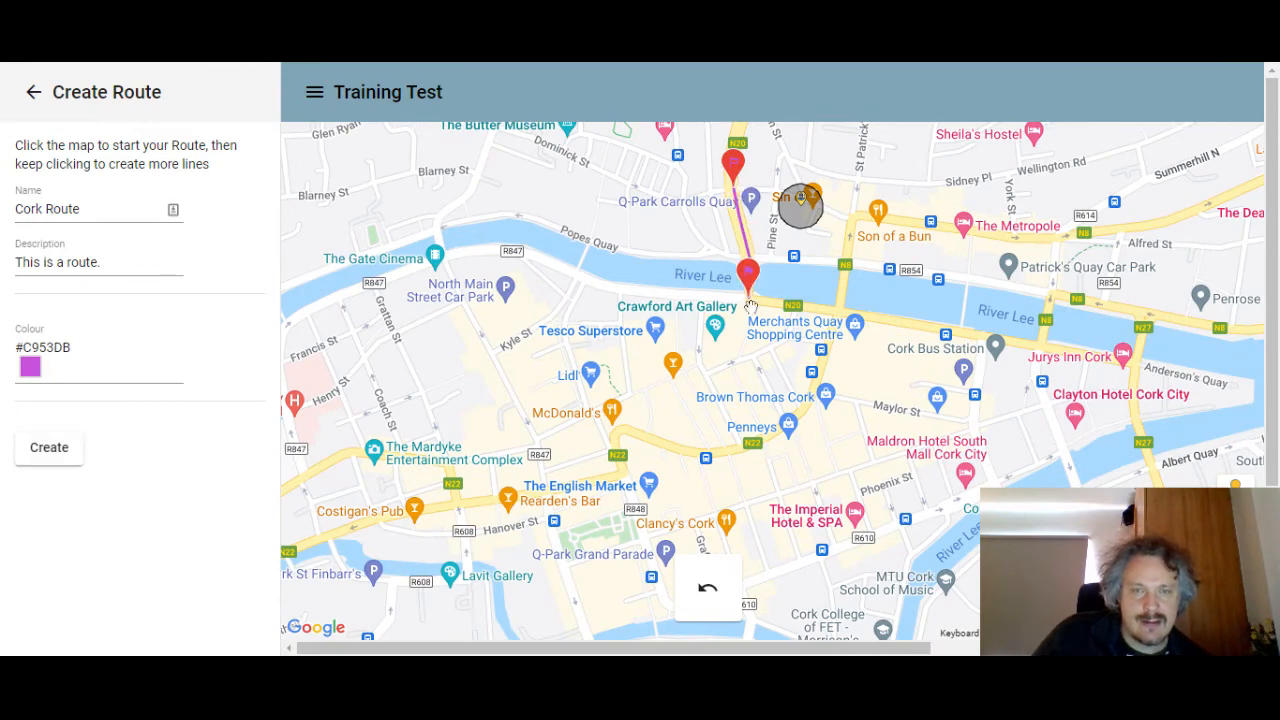
pyautogui.scroll(1, 770, 310)
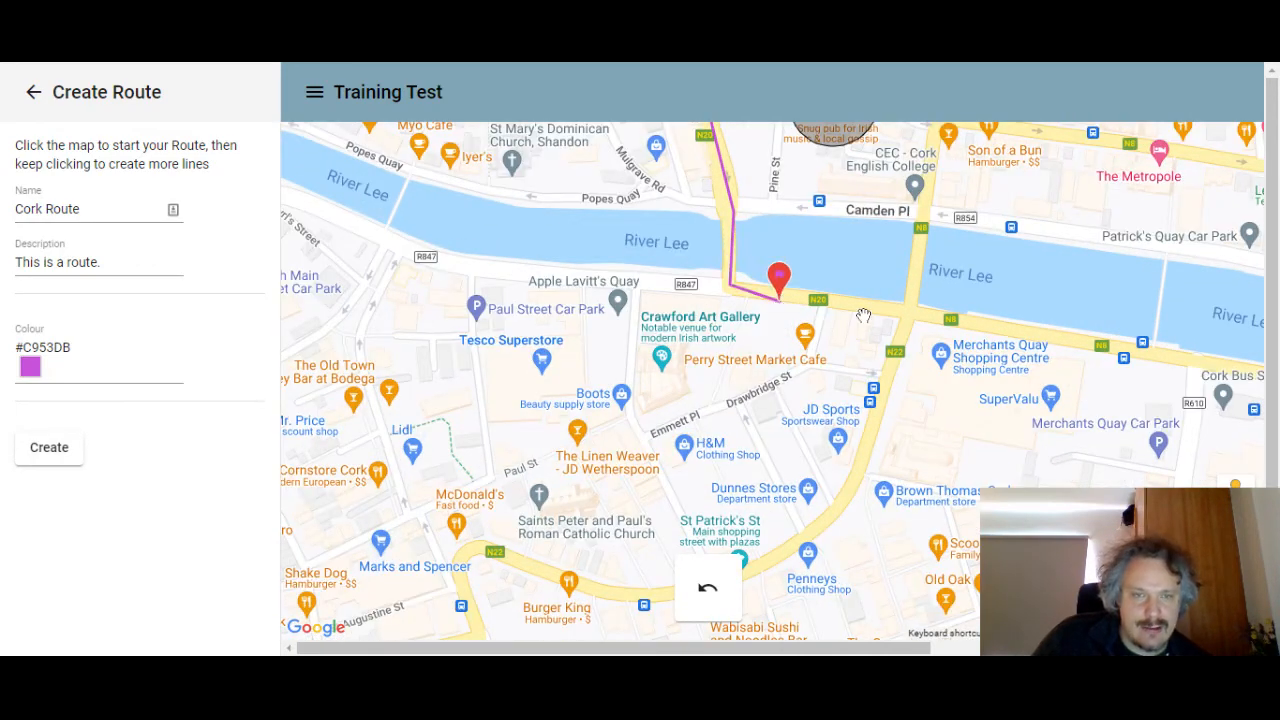
pyautogui.click(863, 316)
pyautogui.click(903, 313)
# Extend the route around the corner from Lavitt's Quay onto St Patrick's St
pyautogui.scroll(-2, 910, 330)
pyautogui.scroll(2, 915, 340)
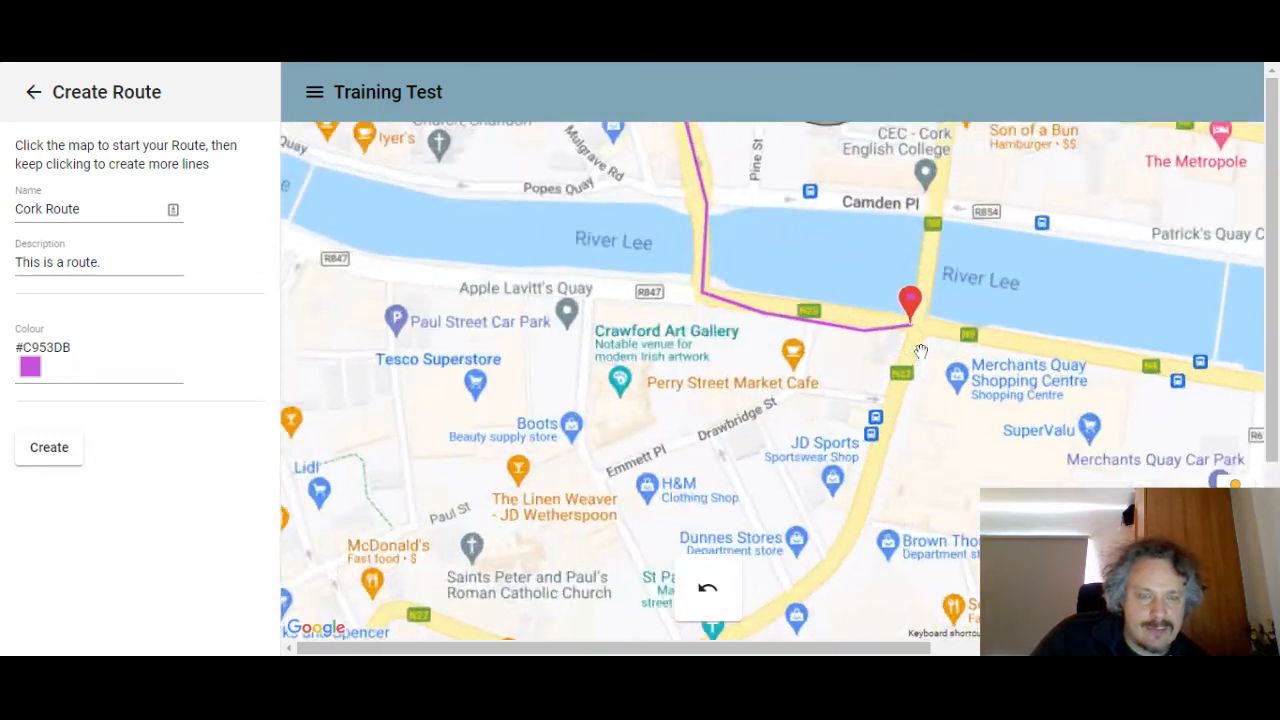
pyautogui.scroll(2, 920, 352)
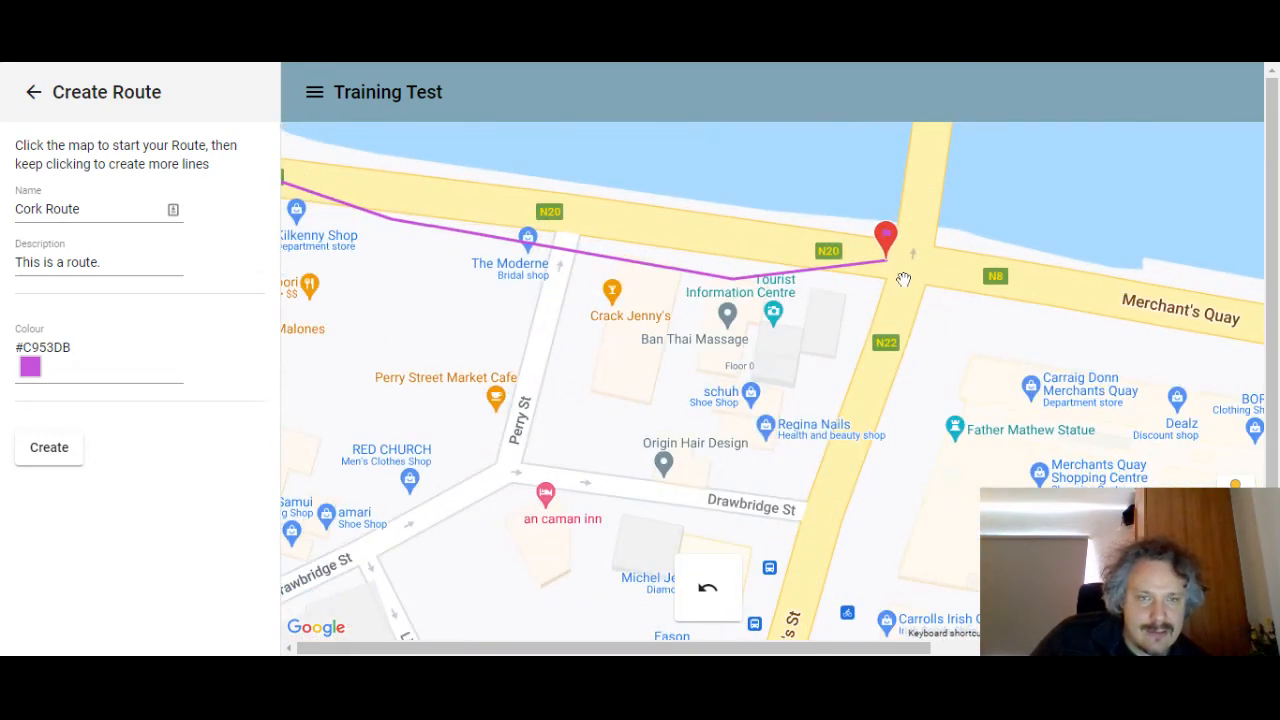
pyautogui.click(903, 280)
pyautogui.click(896, 294)
pyautogui.scroll(2, 905, 288)
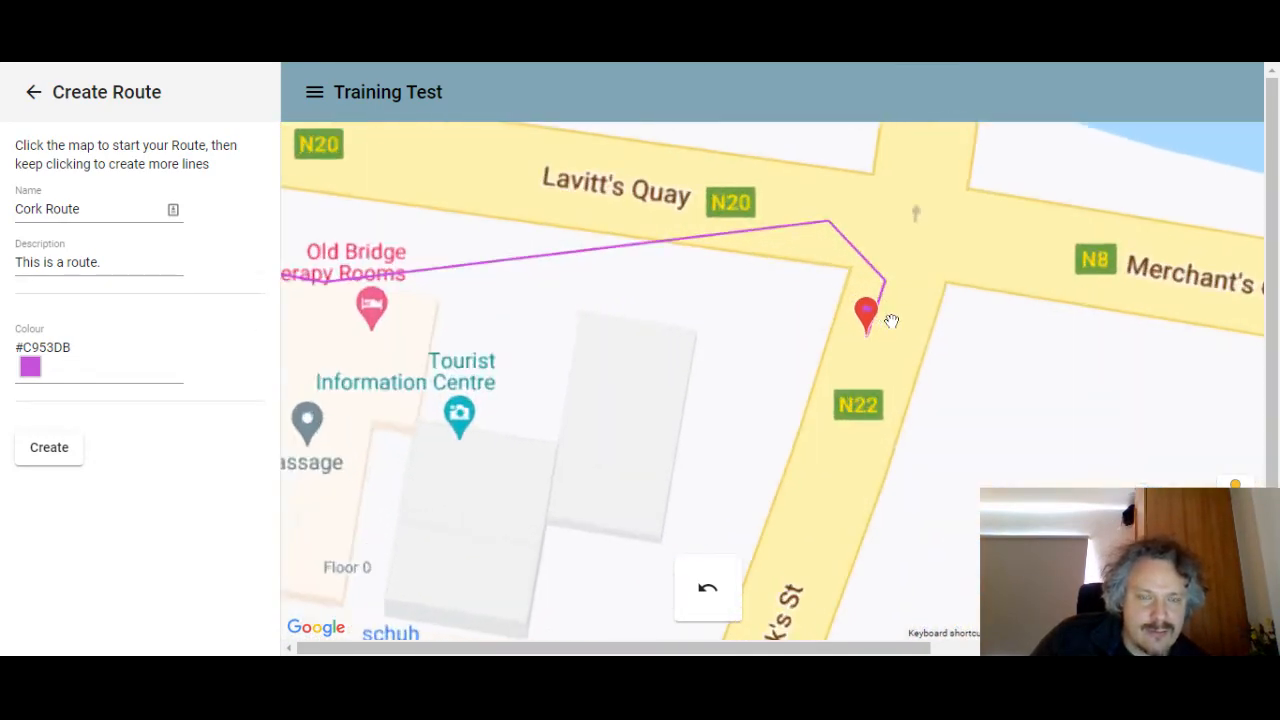
pyautogui.scroll(3, 885, 340)
pyautogui.click(845, 365)
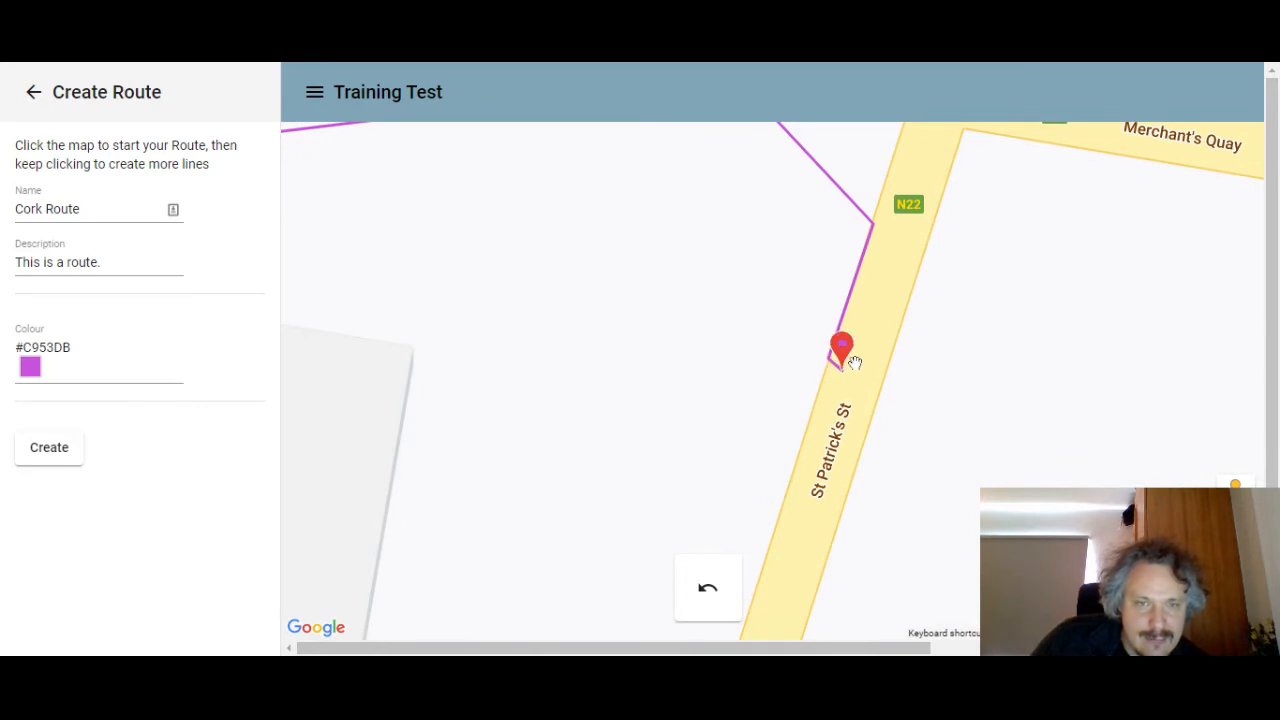
# Add a loop of route points that crosses to the east side of St Patrick's St and returns past its west edge
pyautogui.click(864, 348)
pyautogui.click(886, 305)
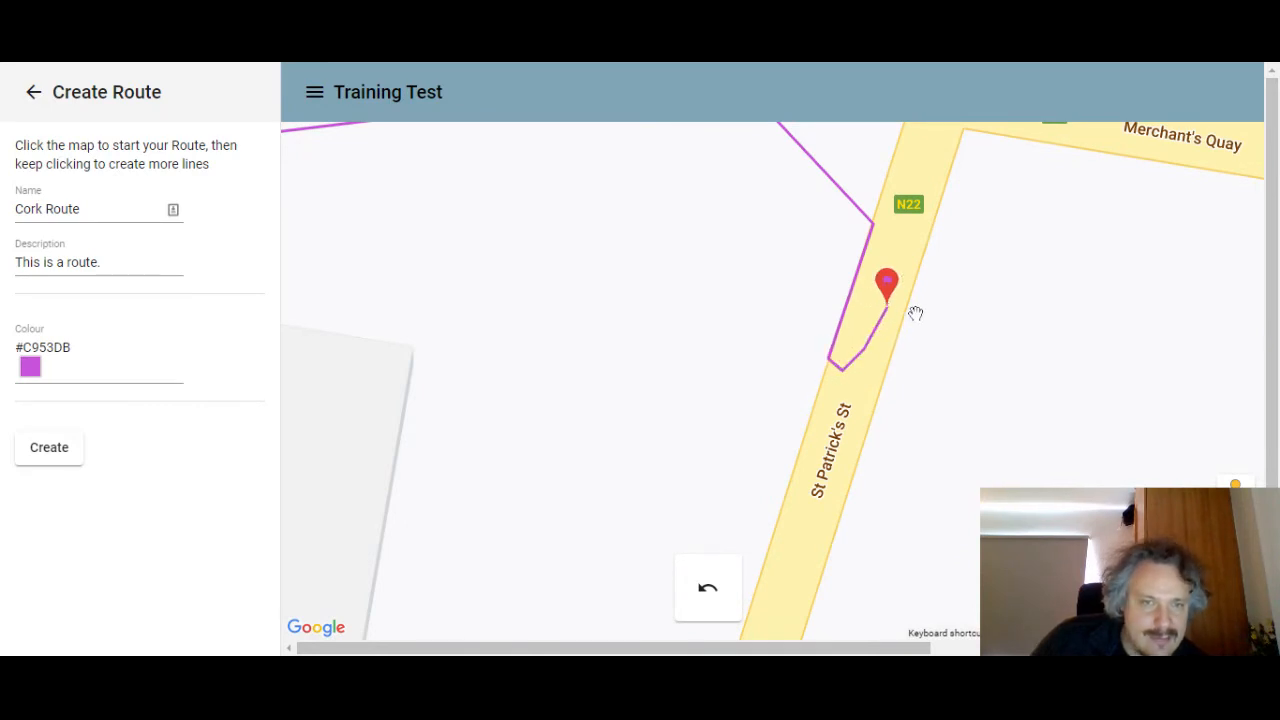
pyautogui.click(897, 334)
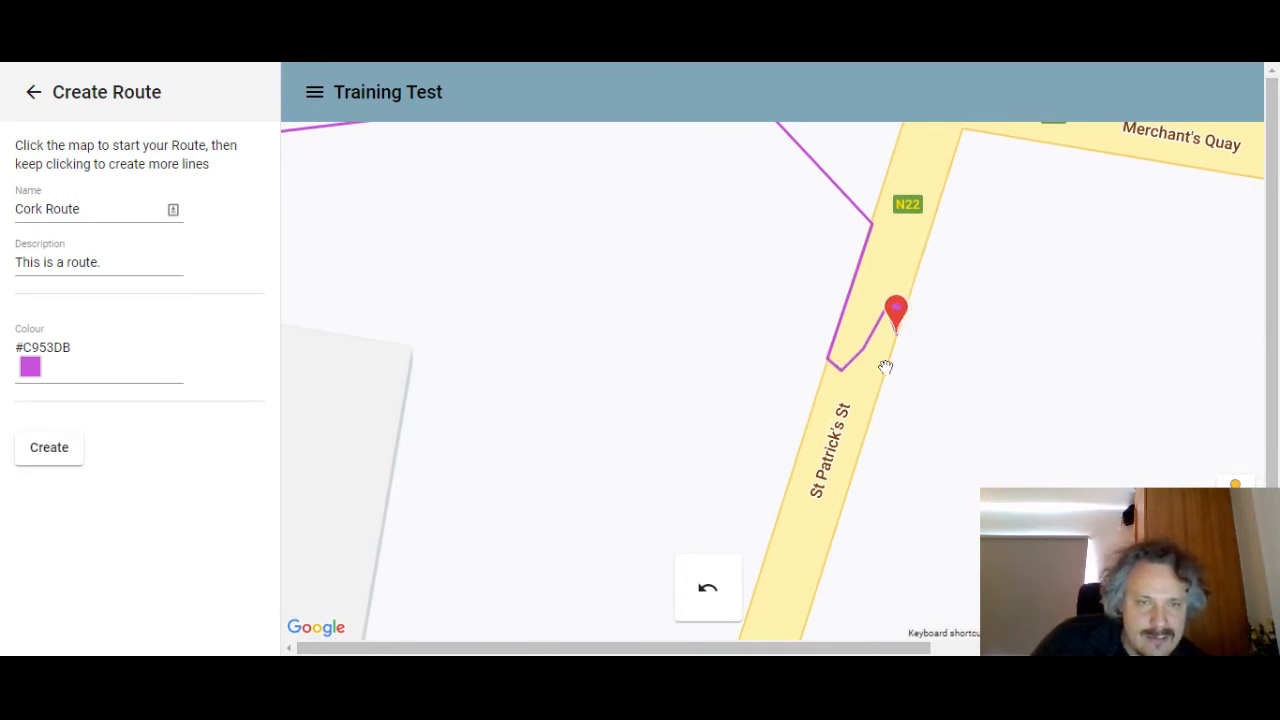
pyautogui.click(885, 366)
pyautogui.click(872, 402)
pyautogui.click(810, 396)
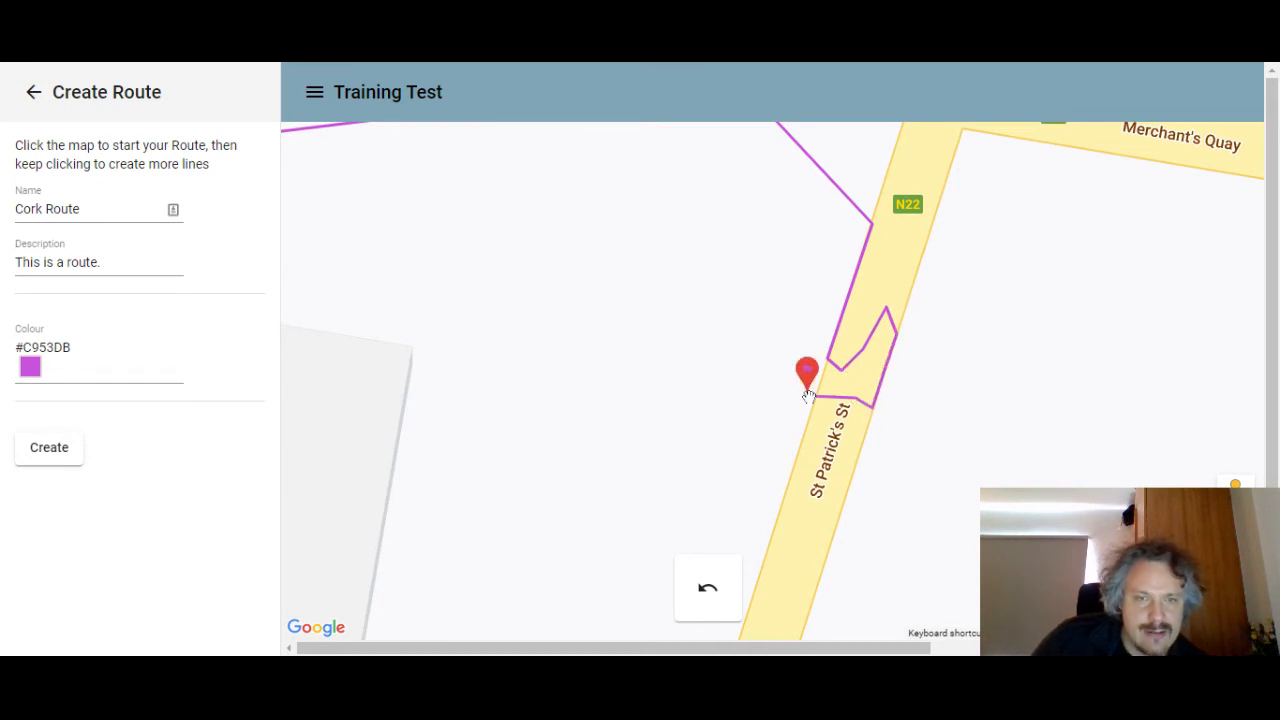
pyautogui.click(801, 324)
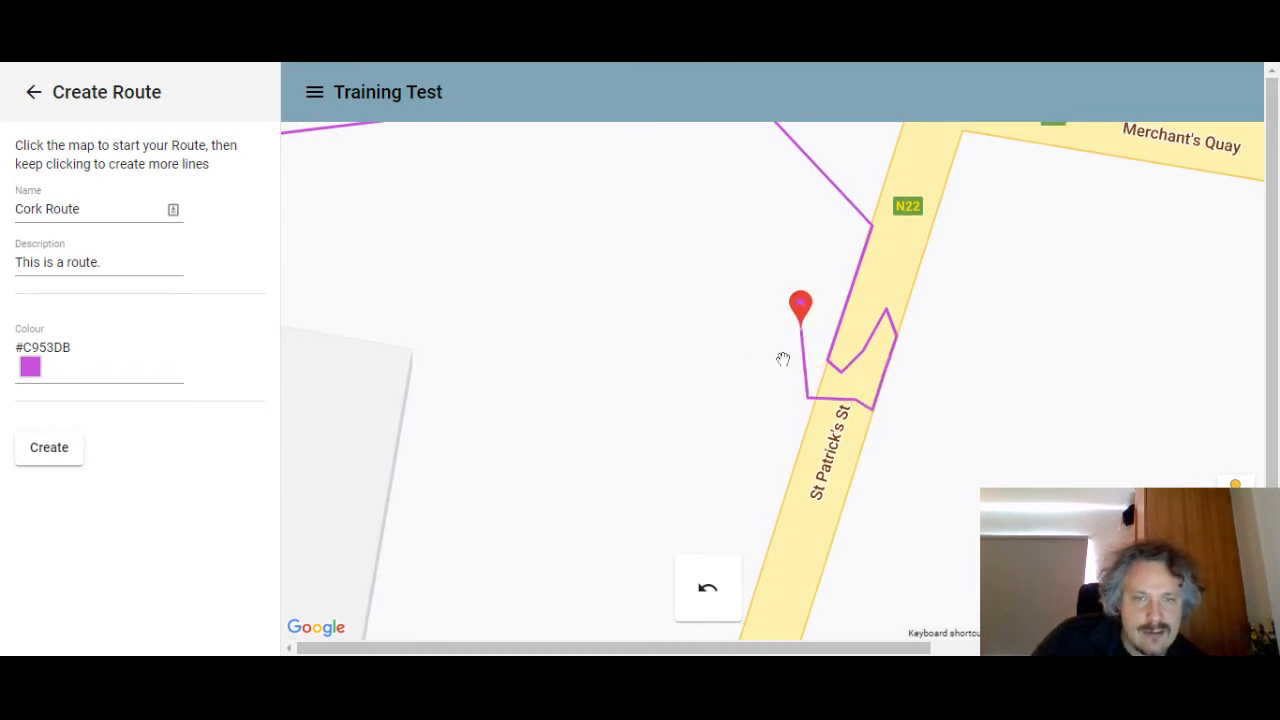
# Continue the route south along St Patrick's St, past Winthrop St, to the N22 bend beside Dunnes Stores
pyautogui.scroll(-3, 777, 346)
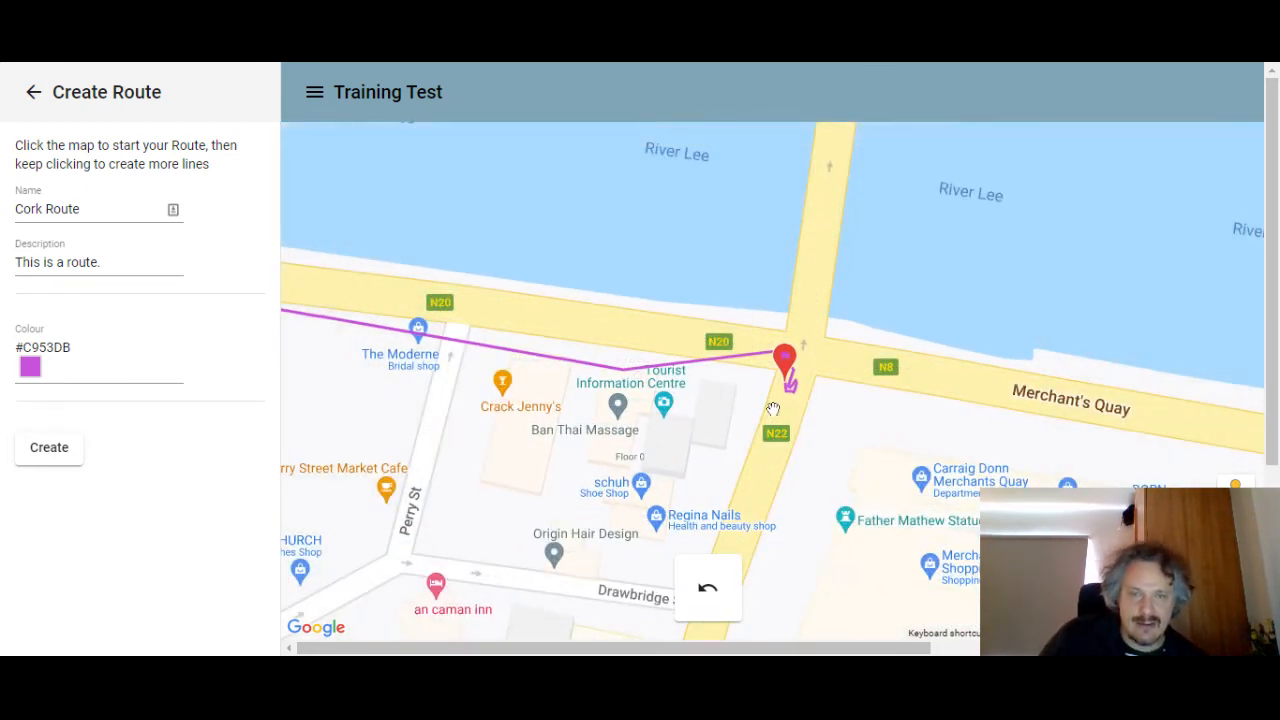
pyautogui.click(773, 406)
pyautogui.click(772, 446)
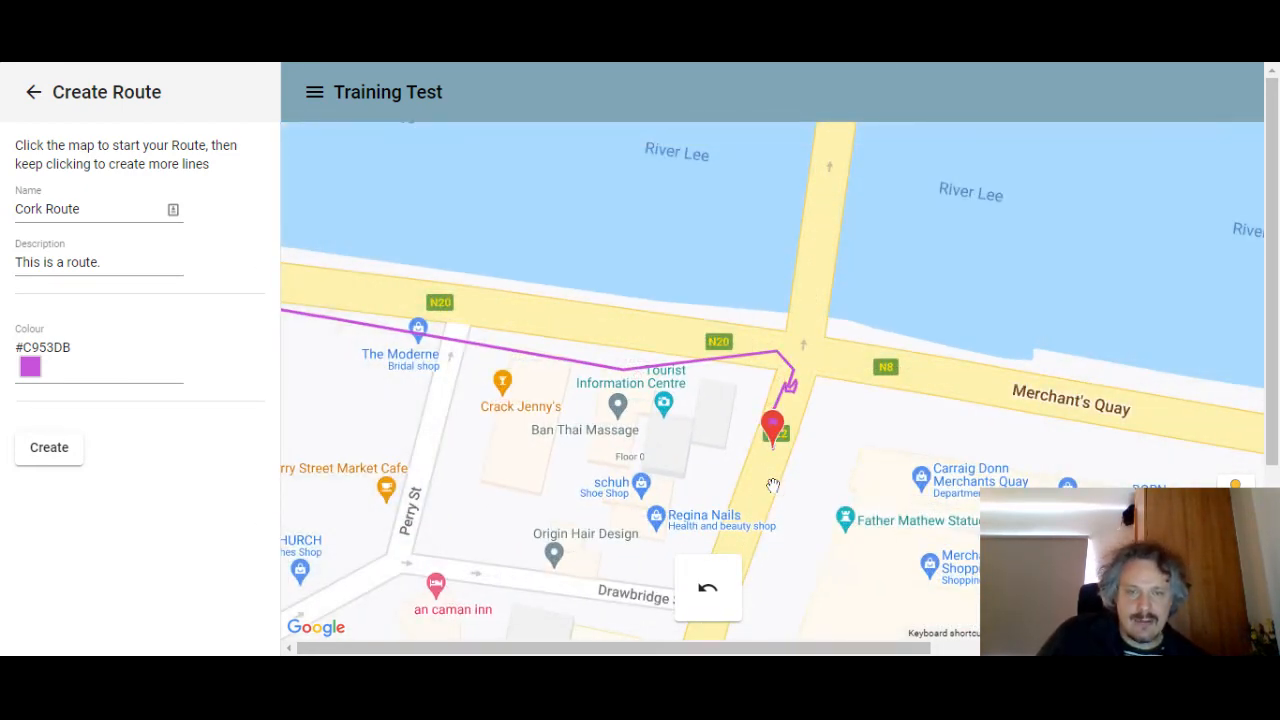
pyautogui.scroll(-2, 772, 486)
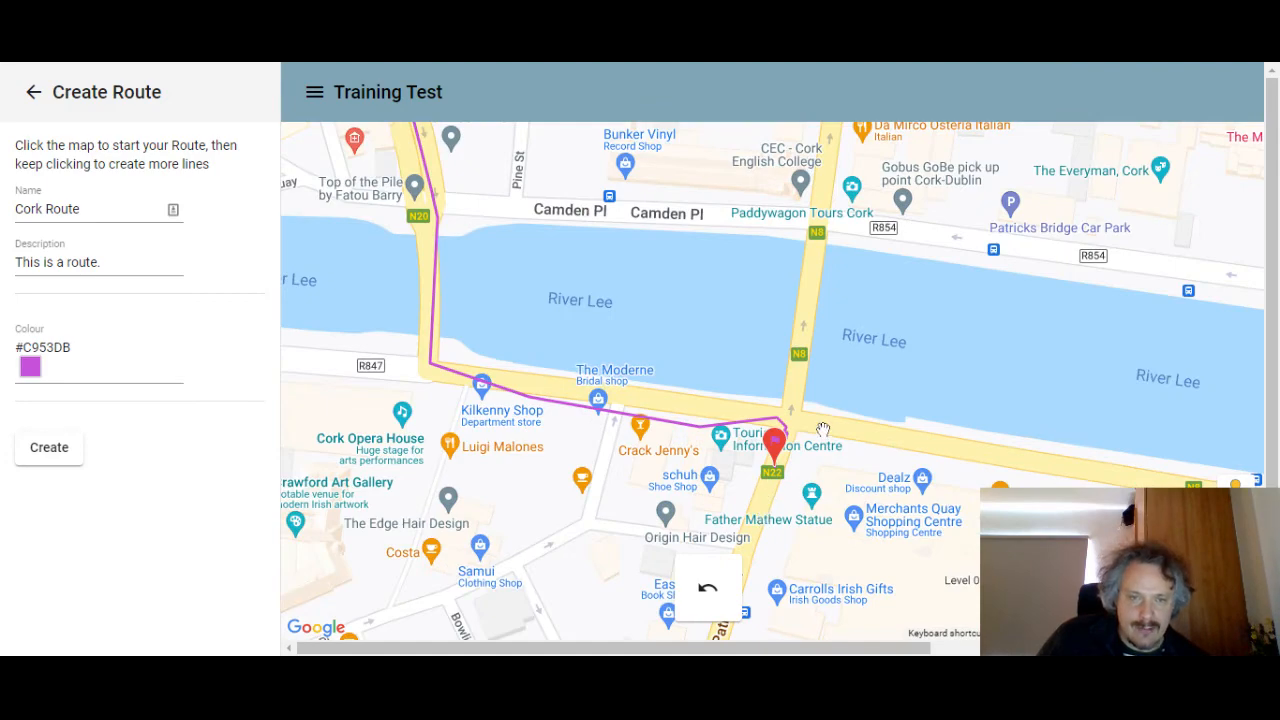
pyautogui.scroll(-1, 753, 551)
pyautogui.scroll(1, 754, 550)
pyautogui.moveTo(769, 551); pyautogui.dragTo(832, 388)
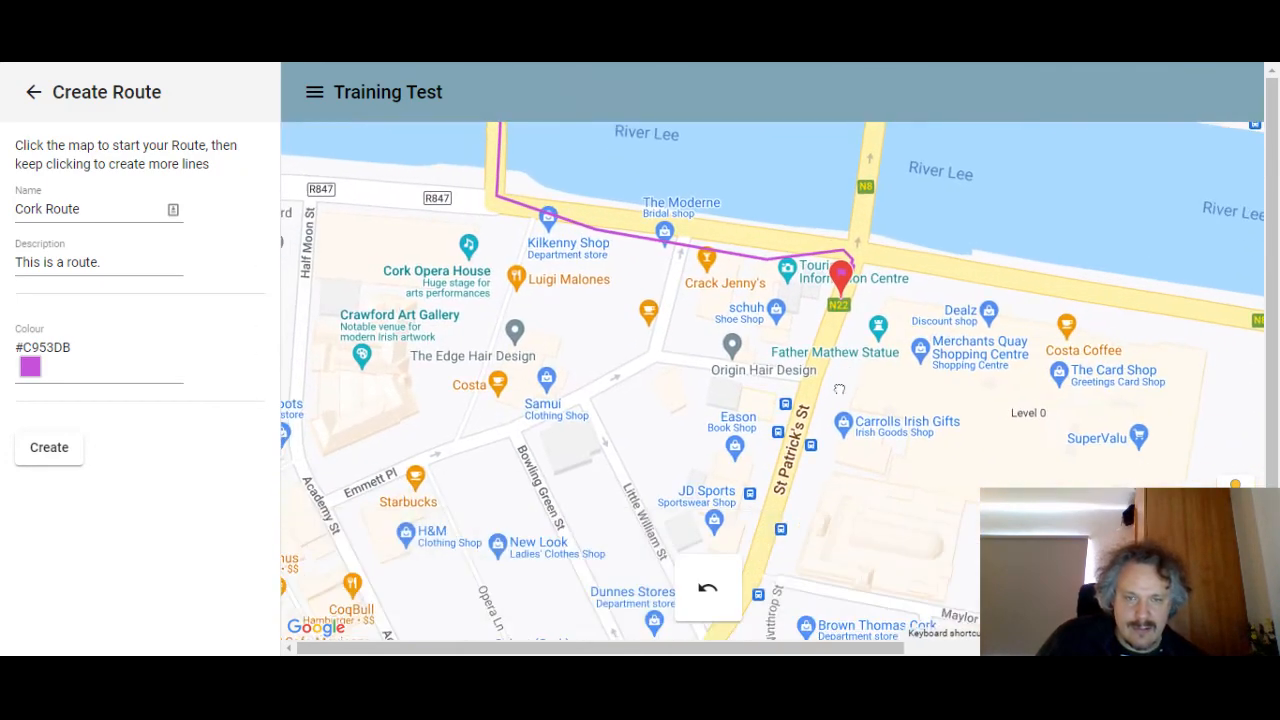
pyautogui.click(769, 533)
pyautogui.moveTo(764, 594); pyautogui.dragTo(803, 469)
pyautogui.click(749, 503)
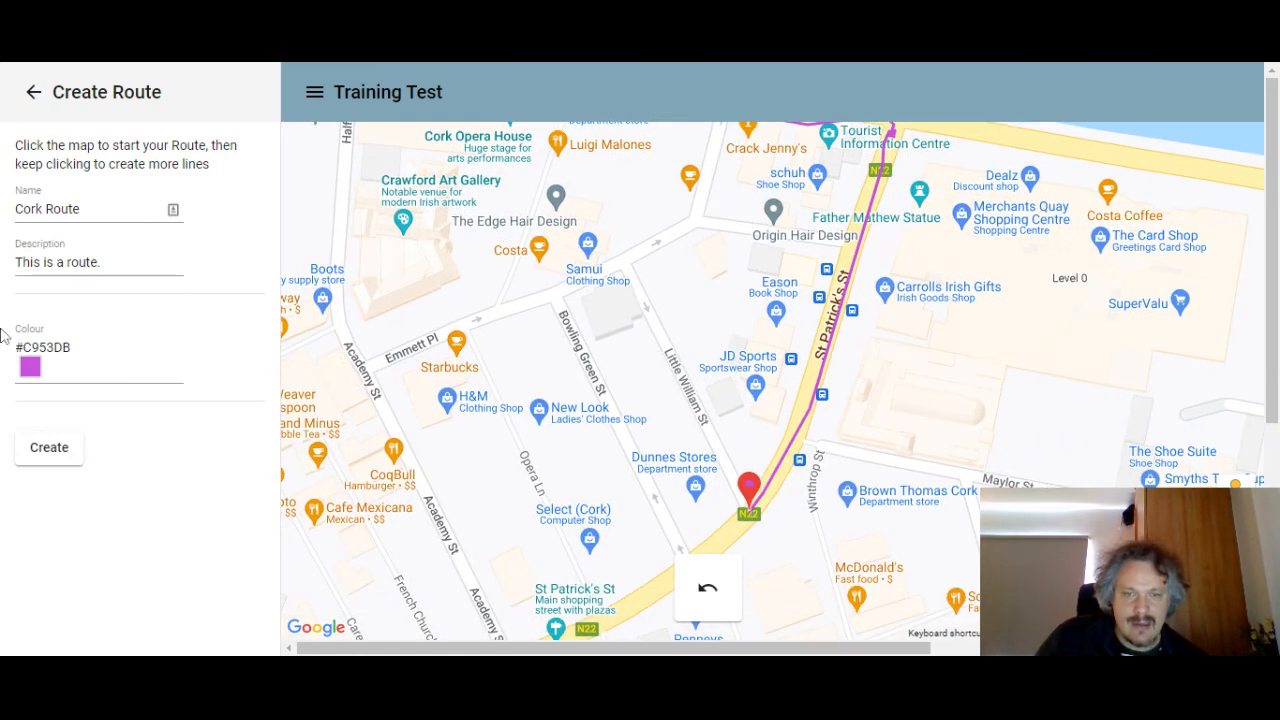
# Create the Cork Route from the plotted points in the Training Test experience
pyautogui.scroll(-3, 524, 298)
pyautogui.scroll(1, 462, 252)
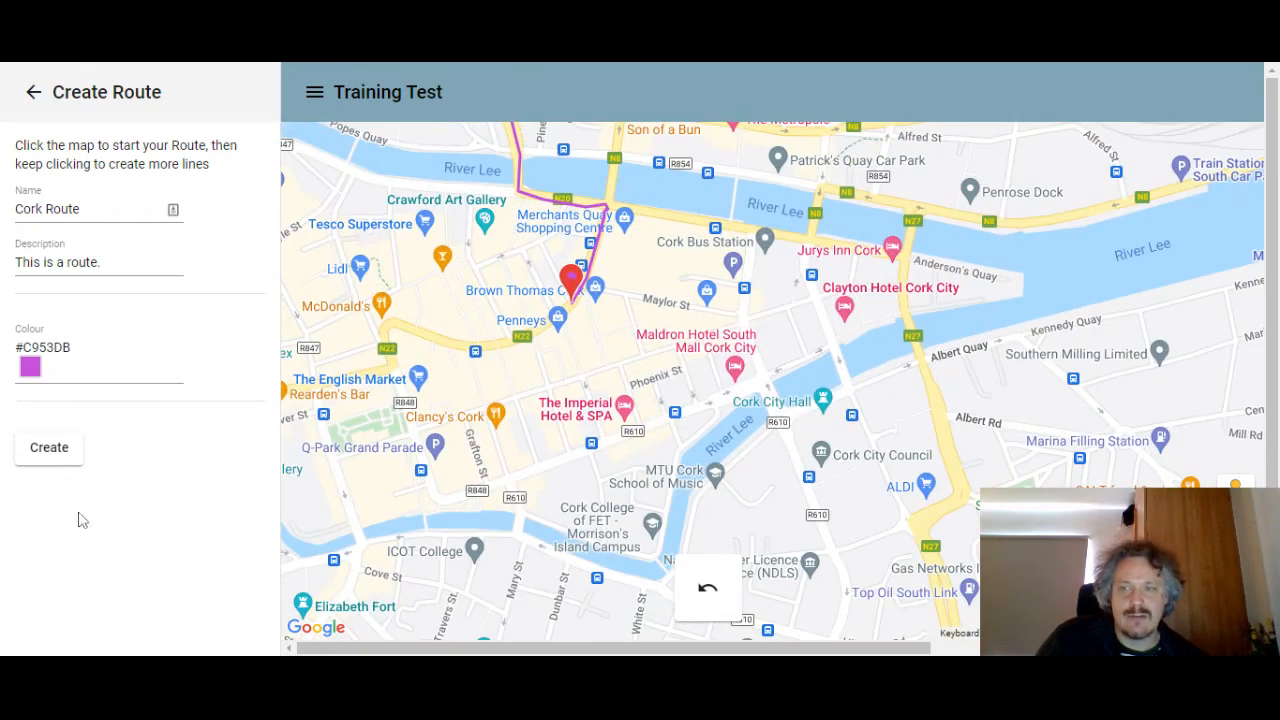
pyautogui.click(40, 456)
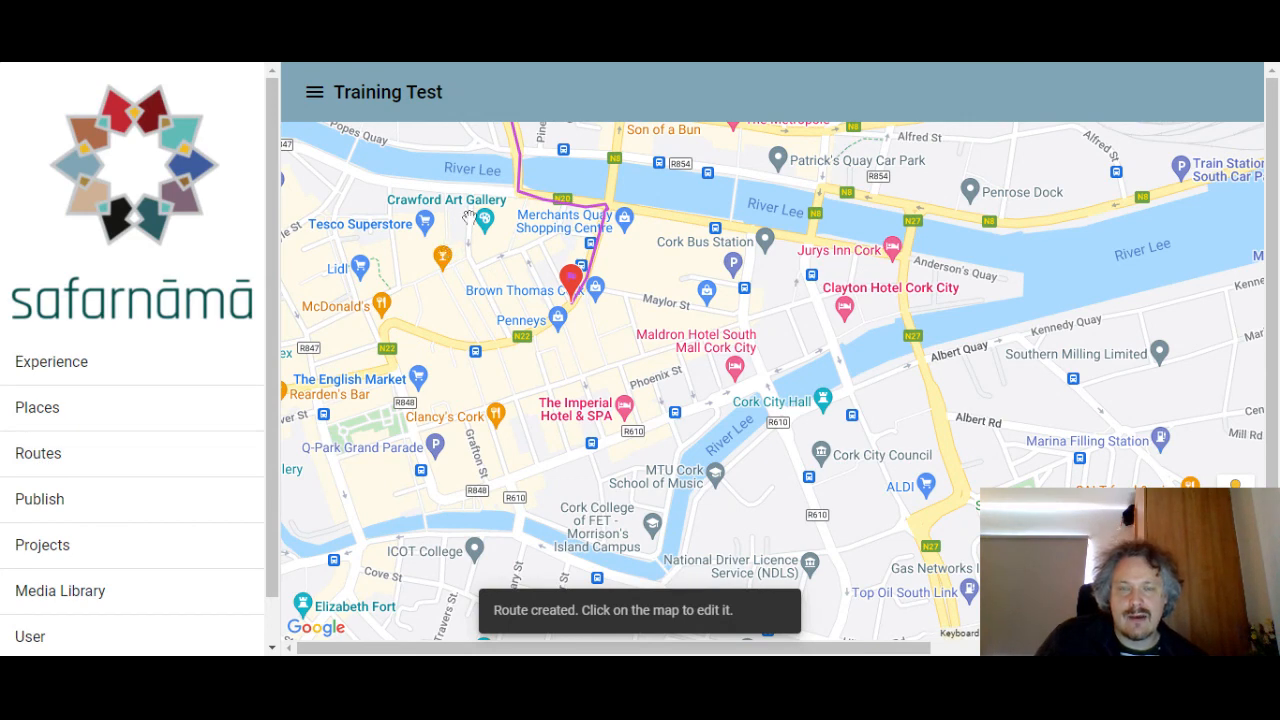
# View the Story place "Buying milk for the first time" beside the new route and return to the main menu
pyautogui.moveTo(466, 216); pyautogui.dragTo(588, 452)
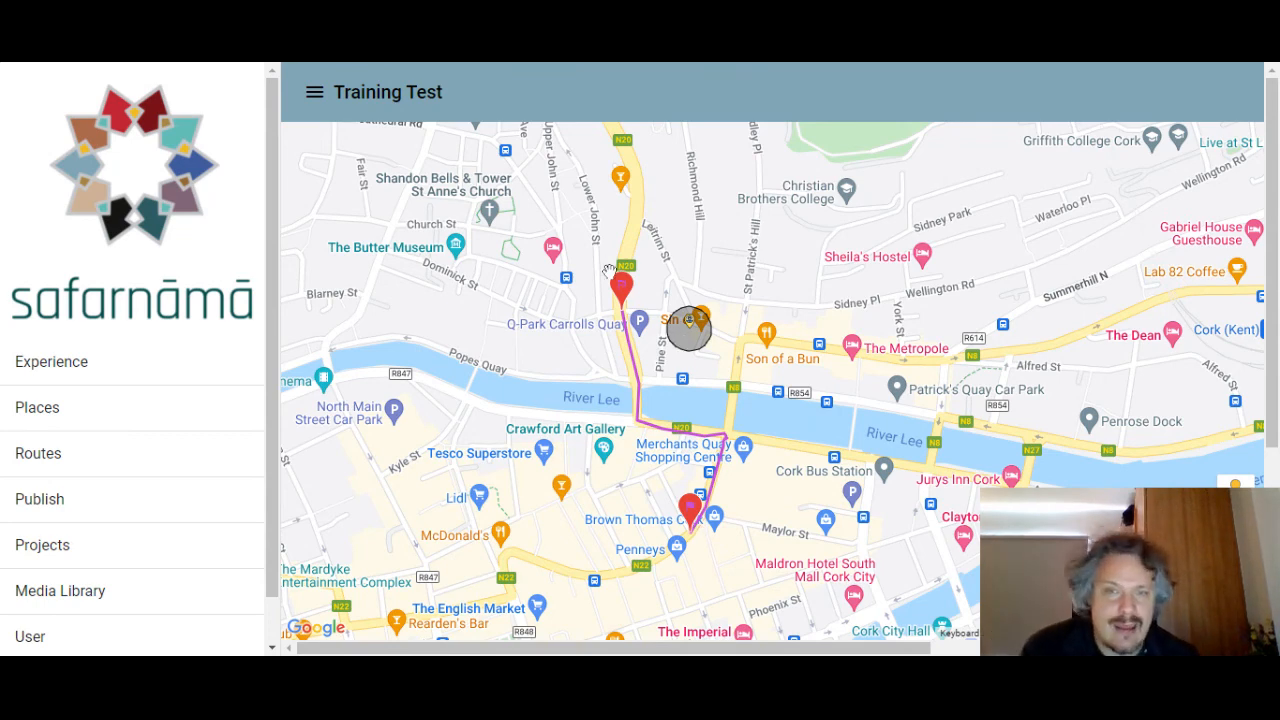
pyautogui.click(690, 332)
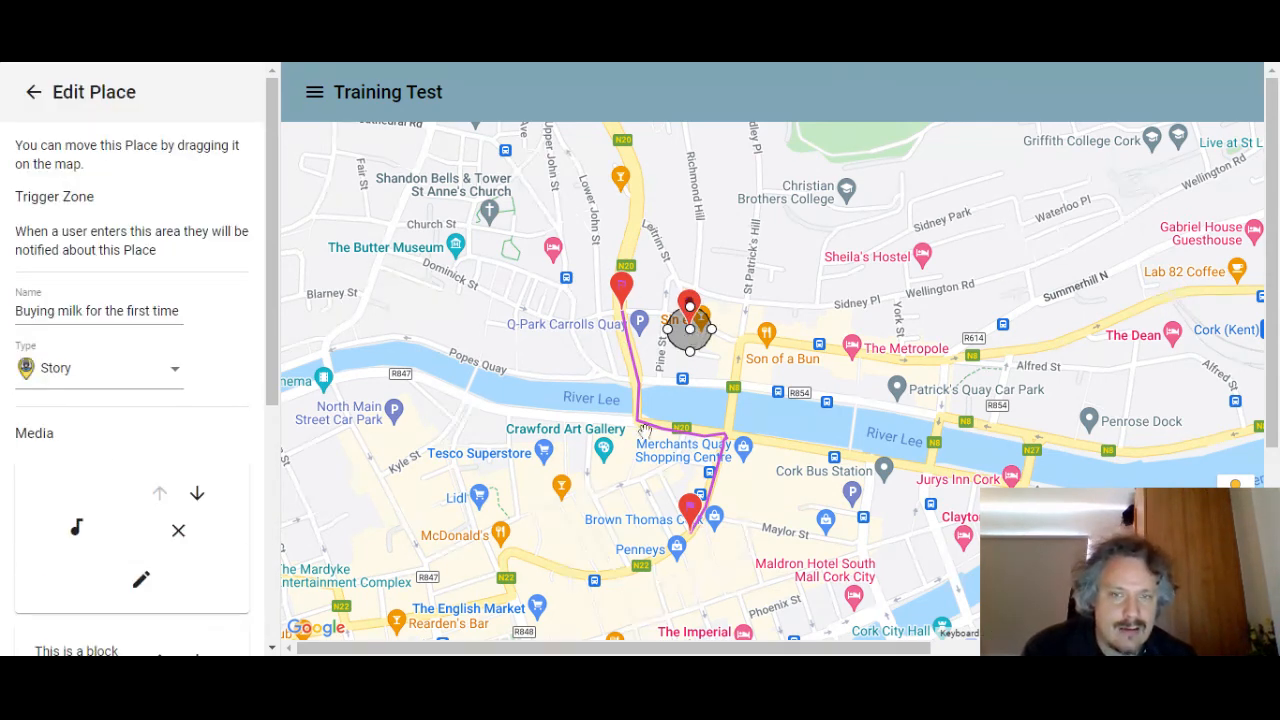
pyautogui.click(28, 93)
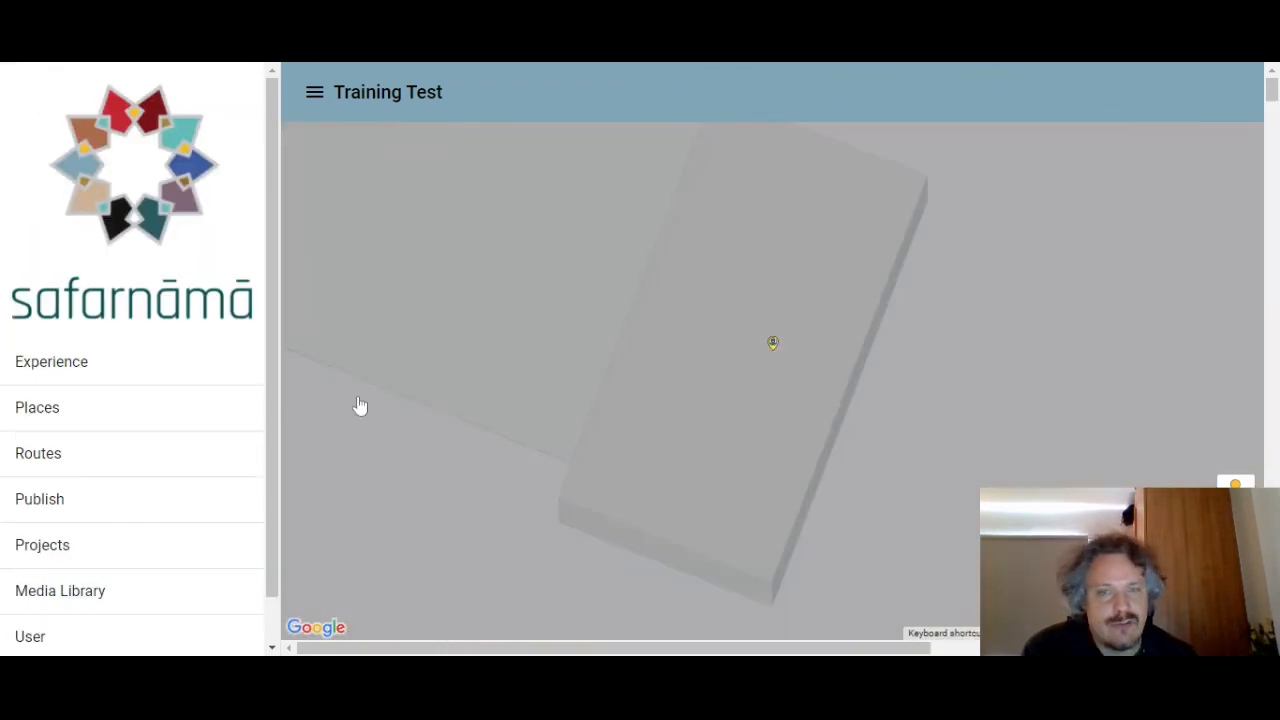